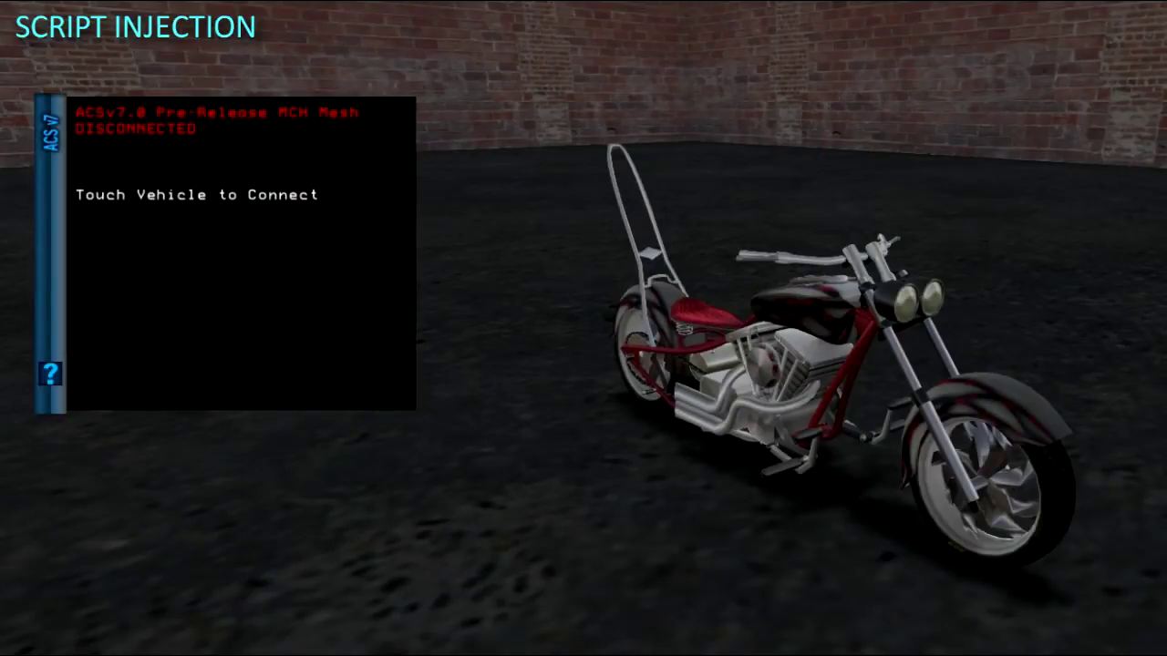
- Add the ACSv7.0 Mechanic Tool script to the bike's contents and touch the bike to link the HUD
{"action": "right_click", "coordinate": [771, 362]}
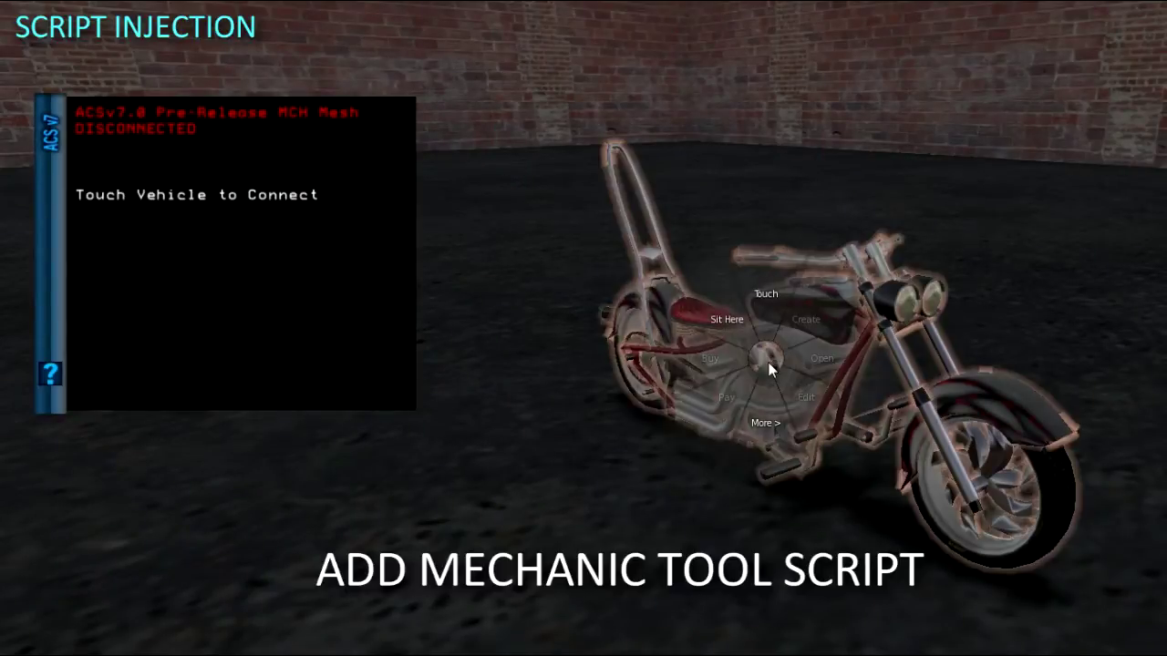
{"action": "left_click", "coordinate": [794, 410]}
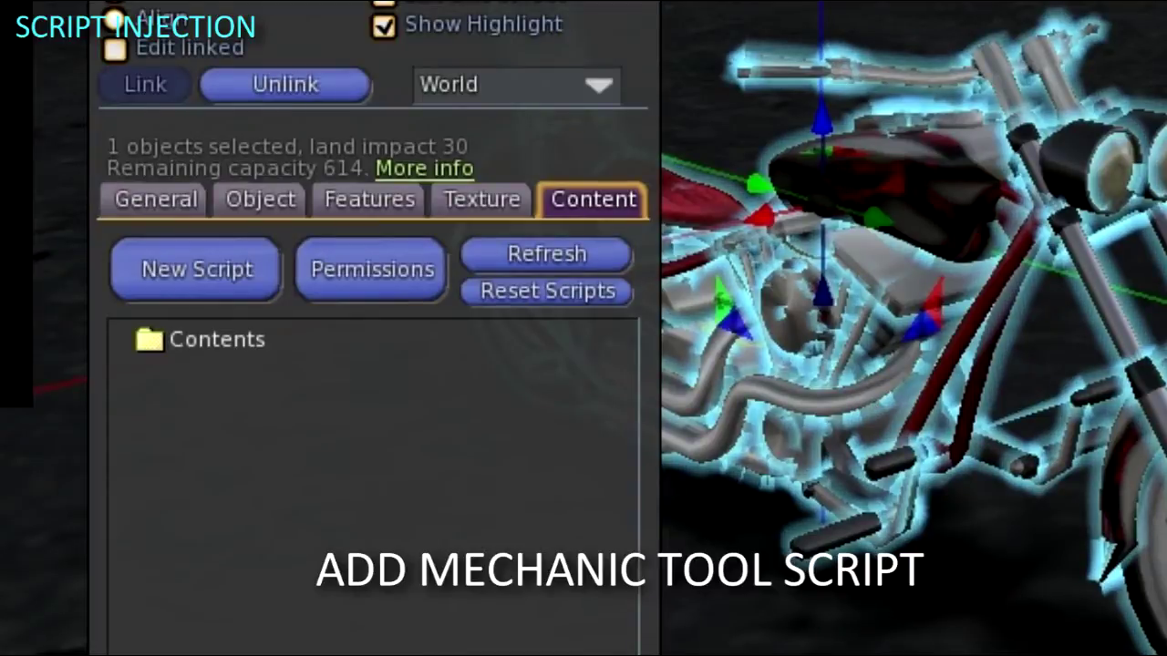
{"action": "left_click_drag", "start_coordinate": [435, 514], "coordinate": [354, 562]}
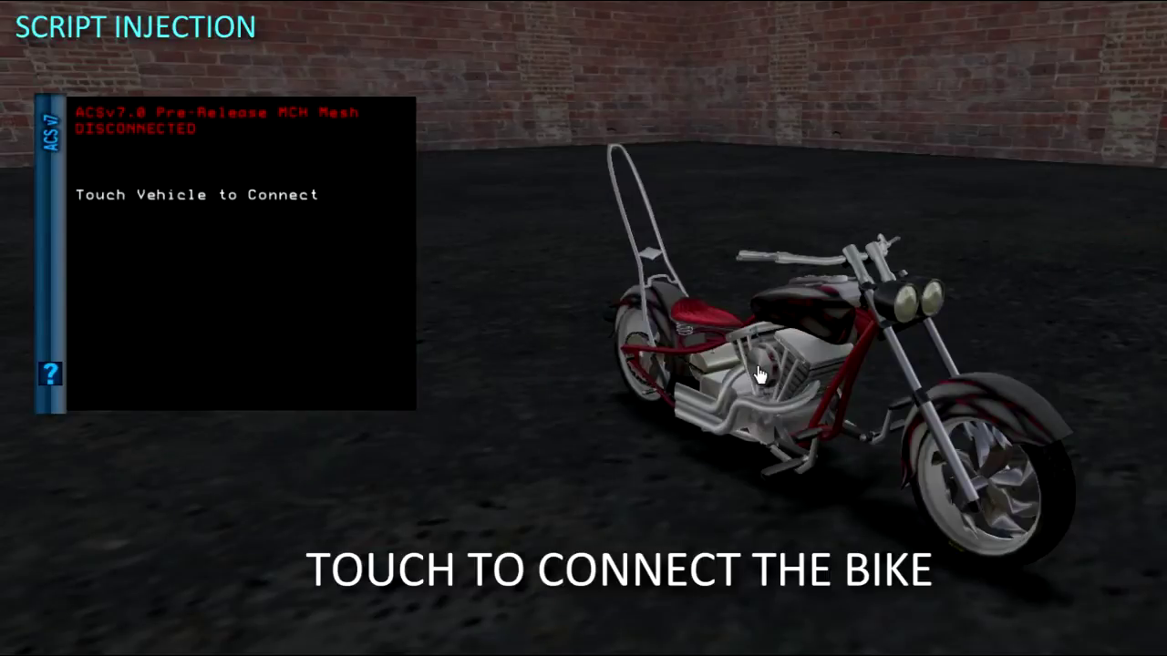
{"action": "left_click", "coordinate": [758, 374]}
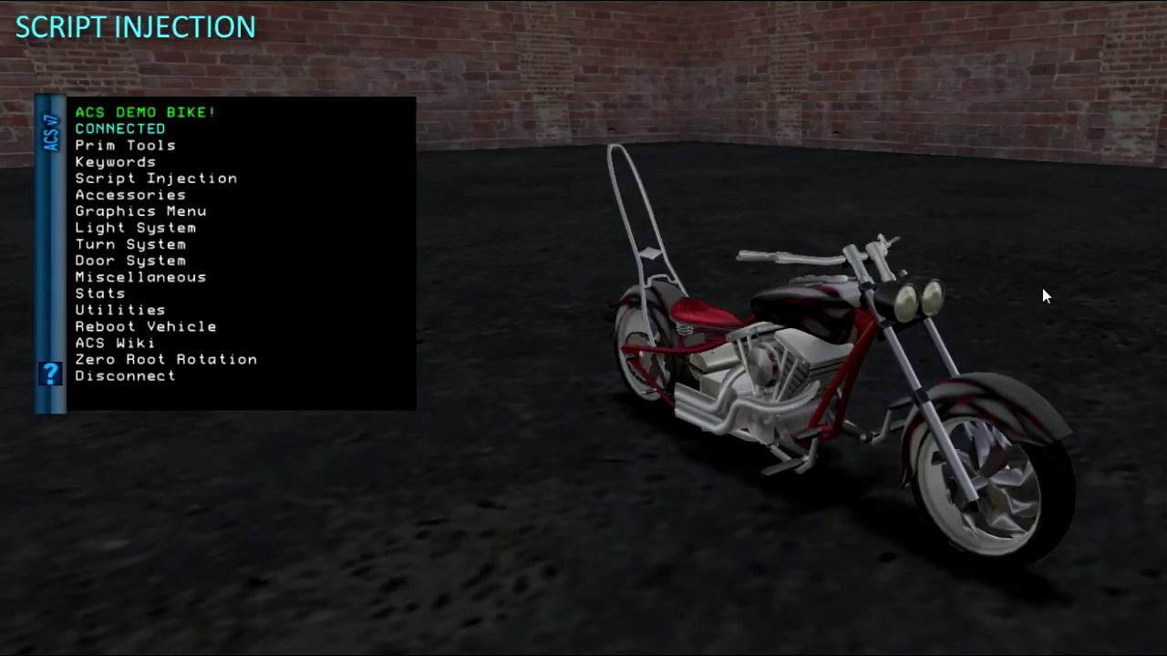
- Inject the STOCK ACS BIKE set of root scripts through the HUD's Script Injection menu
{"action": "left_click", "coordinate": [184, 179]}
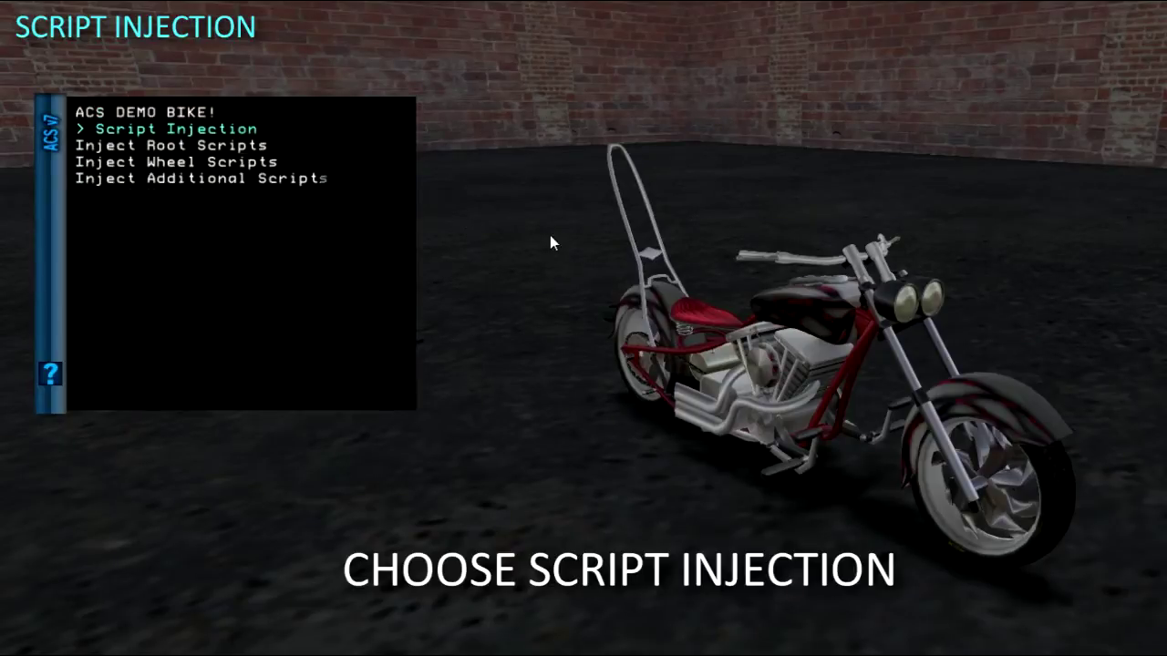
{"action": "left_click", "coordinate": [173, 145]}
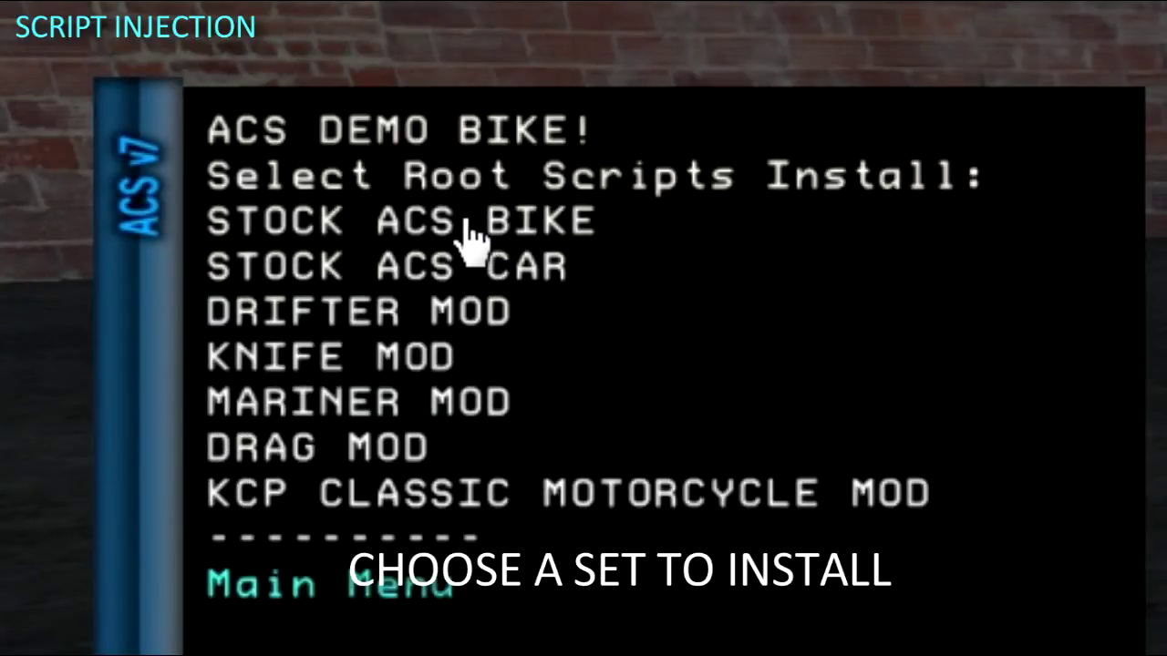
{"action": "left_click", "coordinate": [545, 229]}
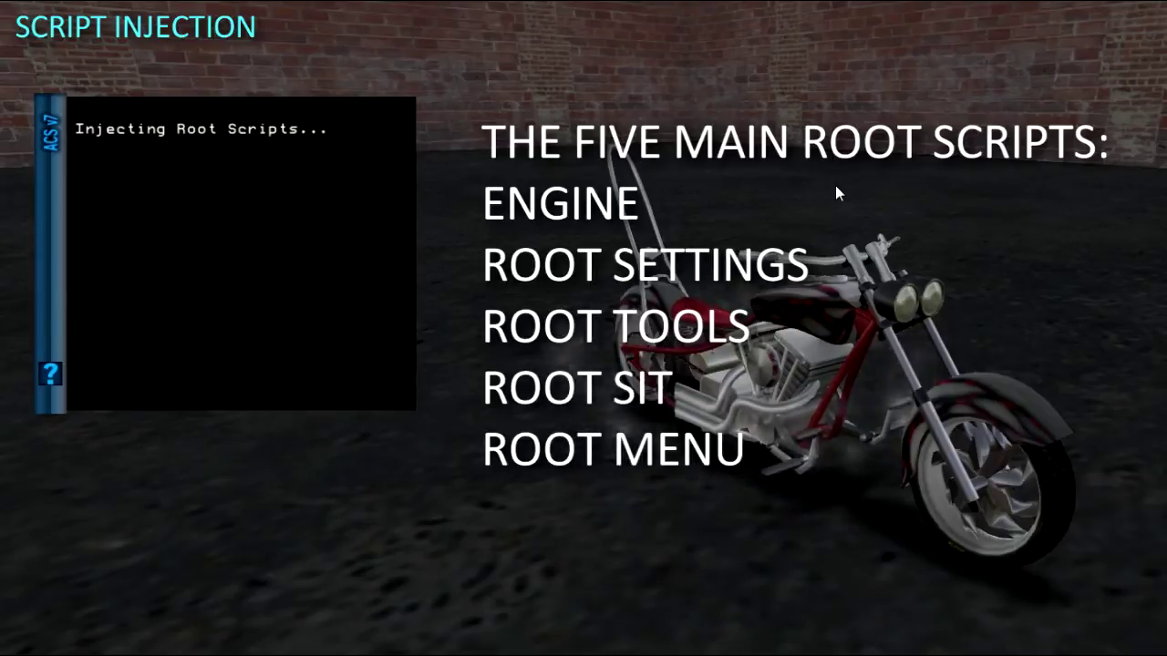
- Put the v51 Ride animation into the bike's Contents beside the root scripts, then close the build window
{"action": "right_click", "coordinate": [764, 360]}
{"action": "left_click", "coordinate": [788, 396]}
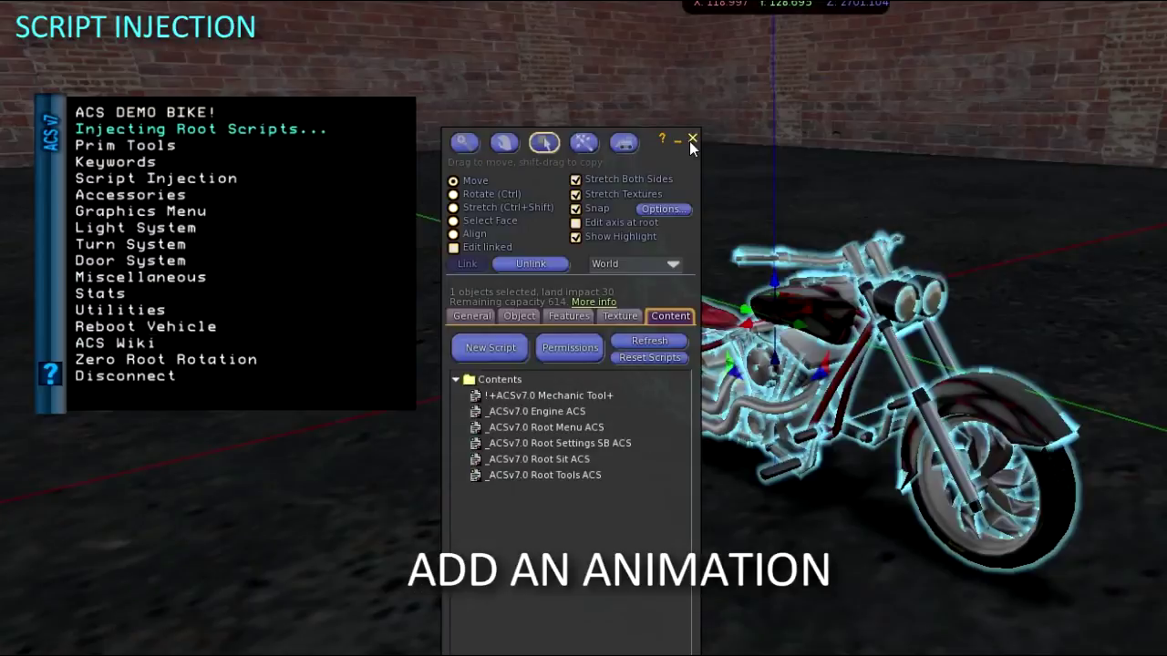
{"action": "left_click", "coordinate": [692, 140]}
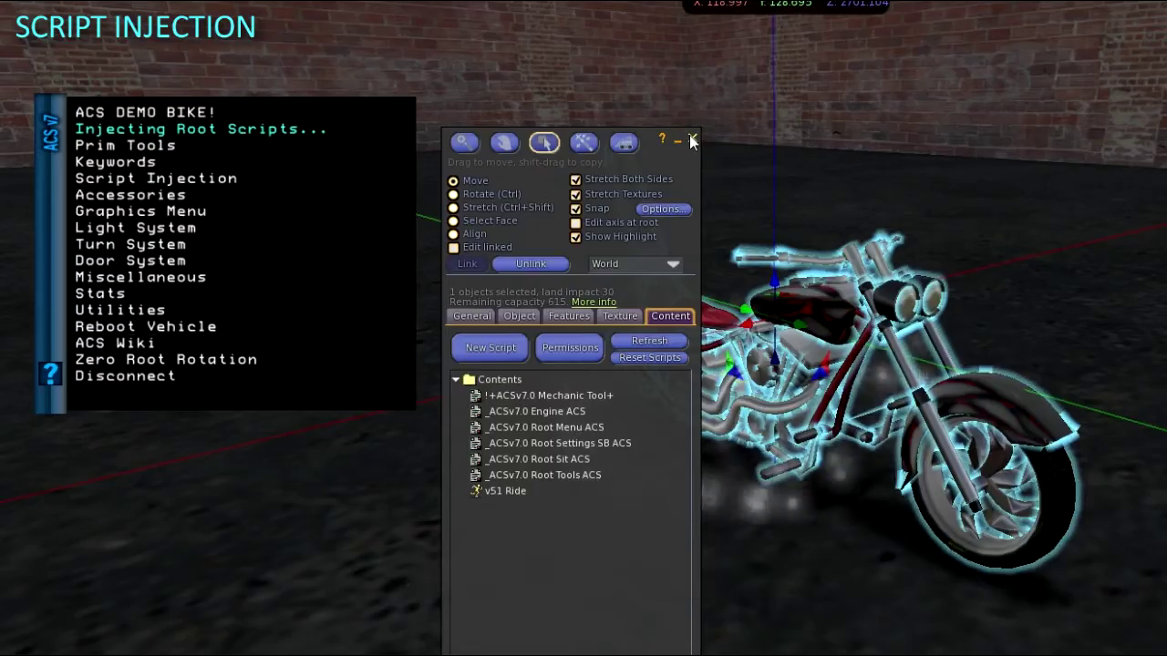
{"action": "left_click", "coordinate": [691, 139]}
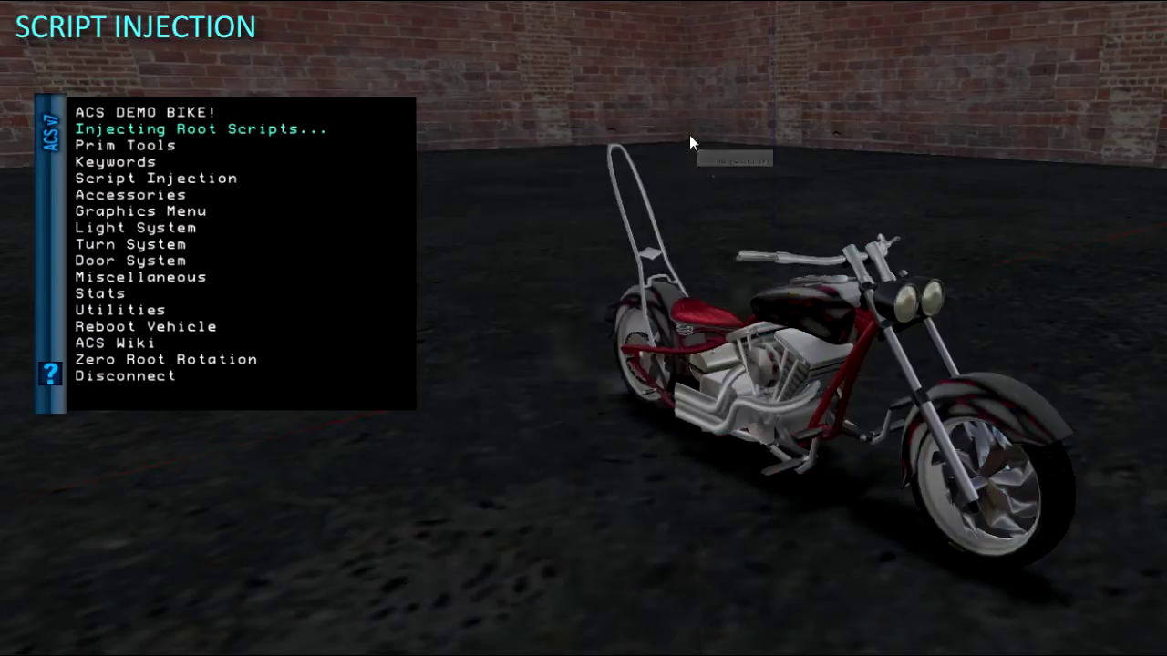
{"action": "right_click", "coordinate": [784, 356]}
- Apply next-owner Copy-only permissions, with no Modify and no Transfer, to all the bike's contents
{"action": "left_click", "coordinate": [814, 394]}
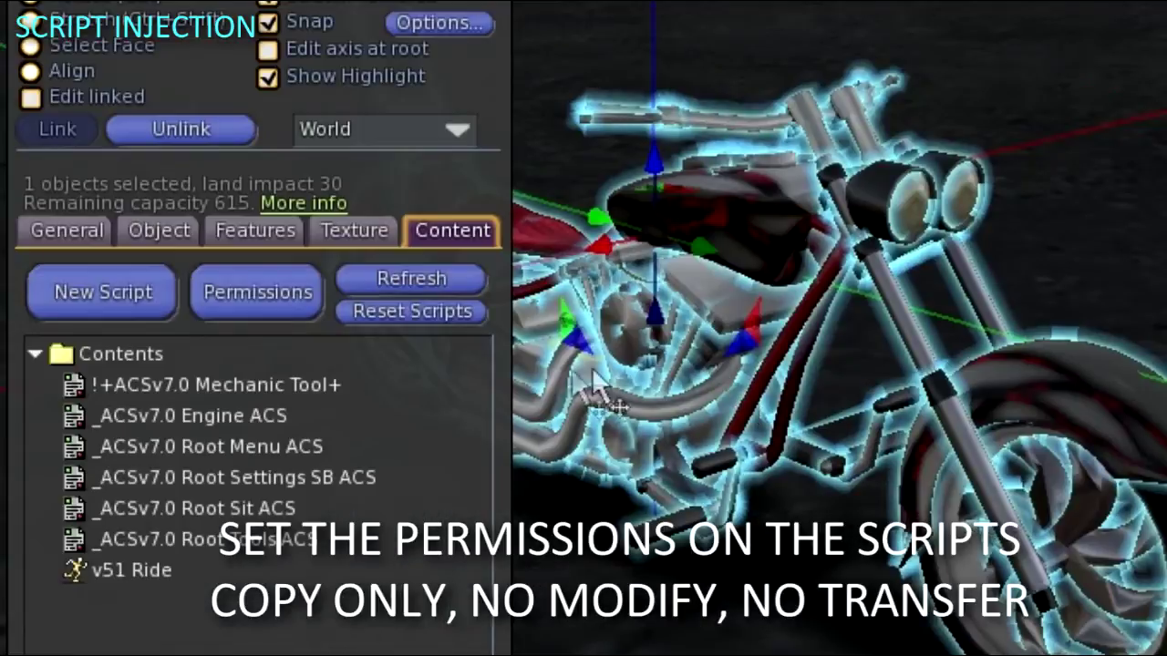
{"action": "left_click", "coordinate": [263, 307]}
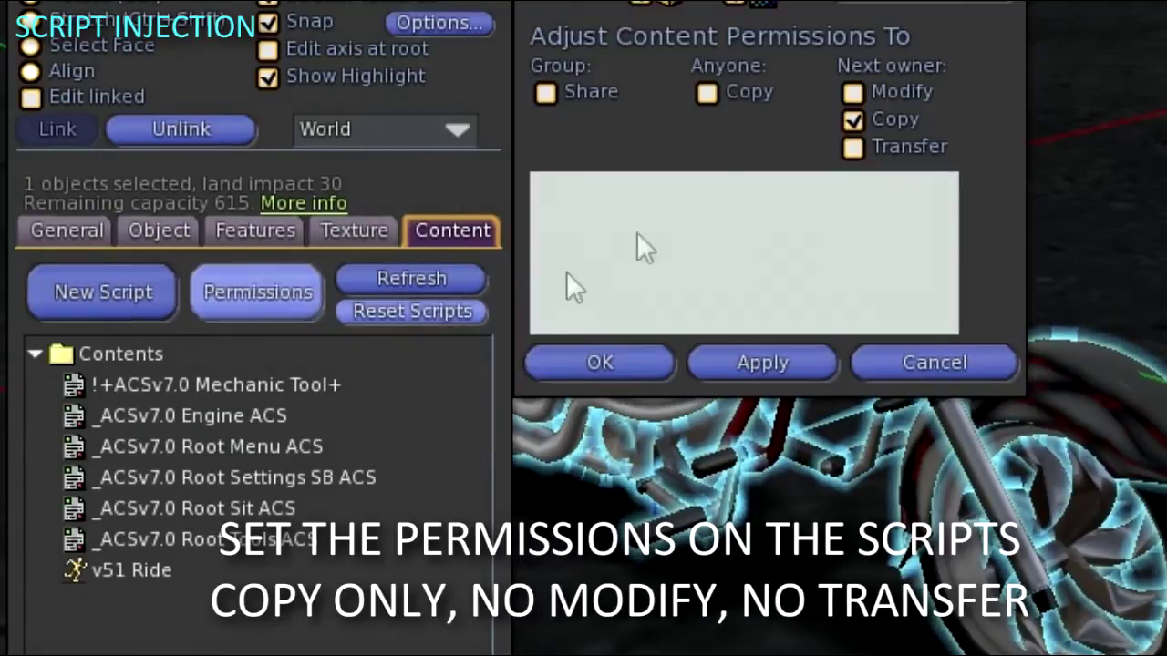
{"action": "left_click", "coordinate": [880, 146]}
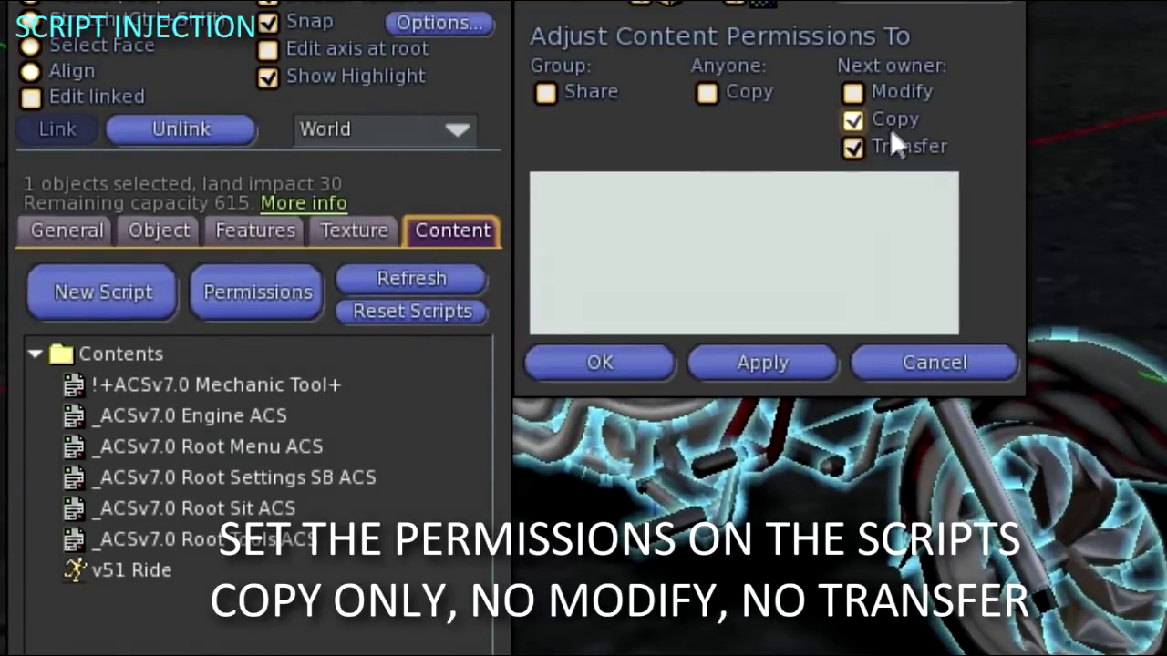
{"action": "left_click", "coordinate": [870, 146]}
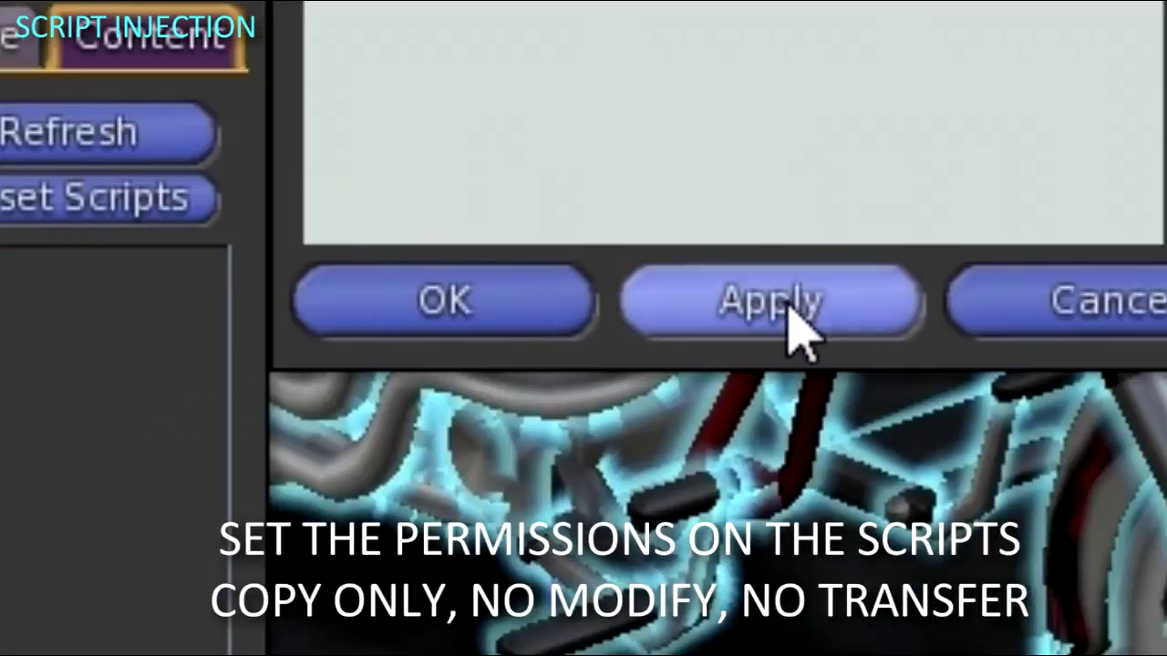
{"action": "left_click", "coordinate": [772, 365]}
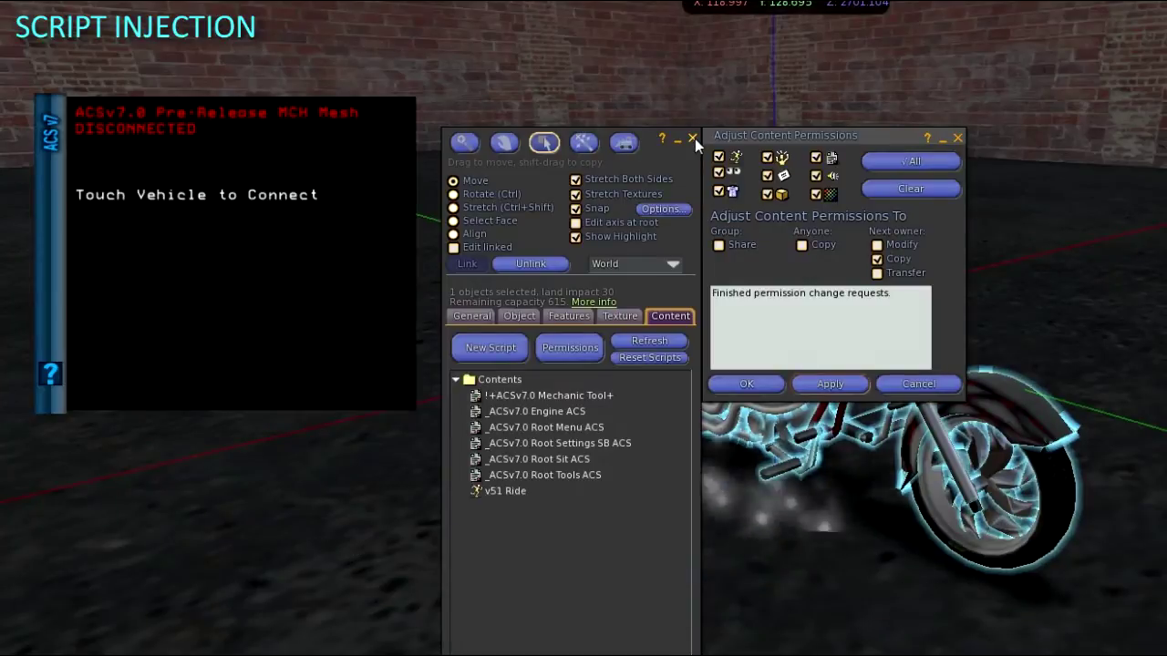
- Close the build window and inject the ACSv7.0 Fixed Wheel script into the bike's front wheel
{"action": "left_click", "coordinate": [693, 138]}
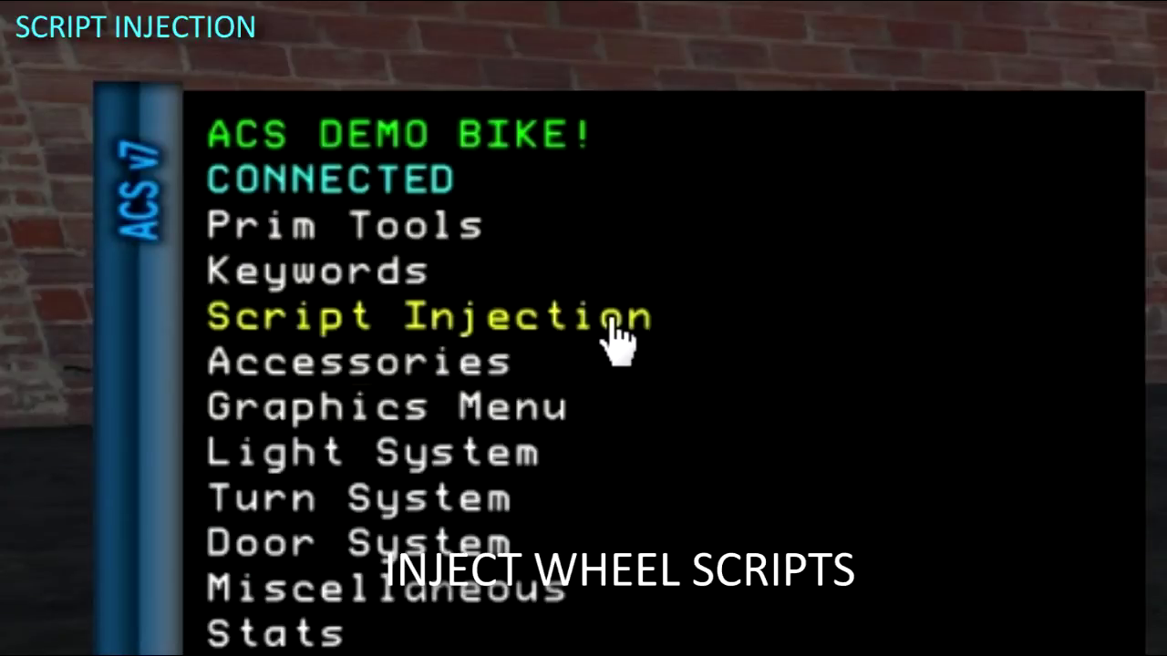
{"action": "left_click", "coordinate": [610, 329]}
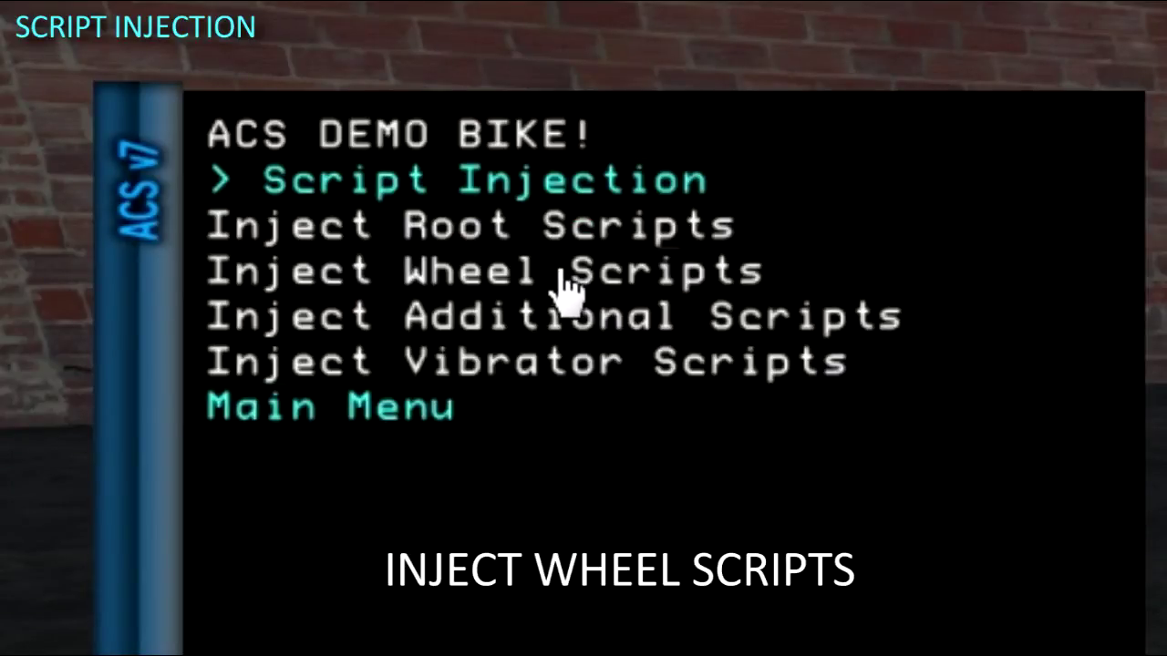
{"action": "left_click", "coordinate": [483, 271]}
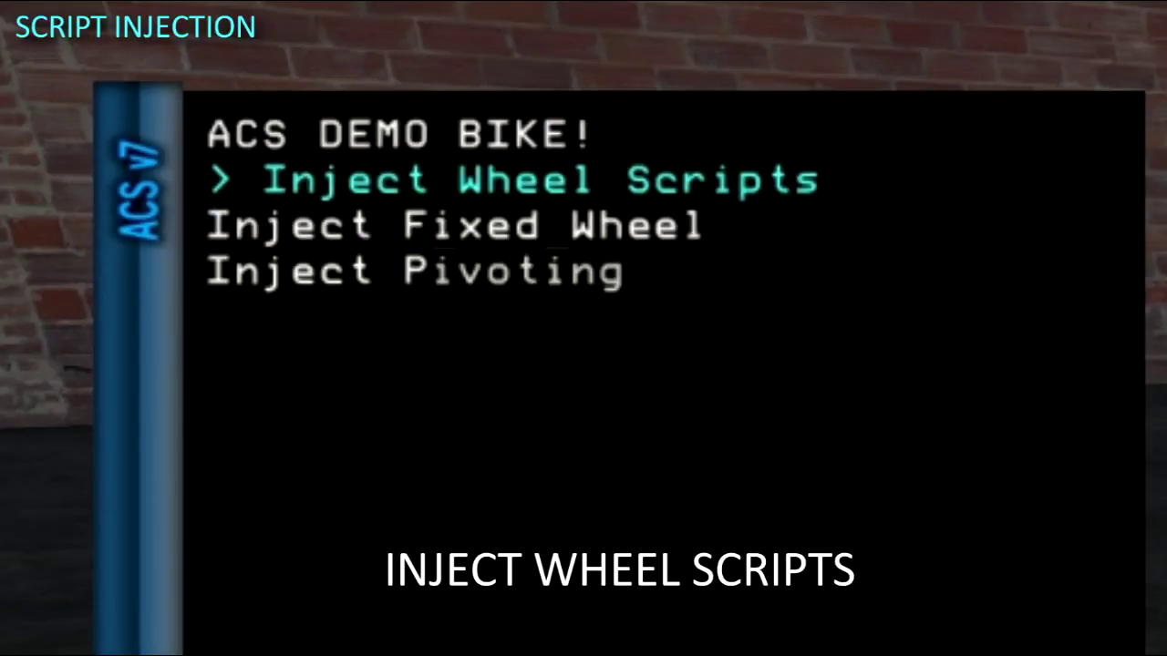
{"action": "left_click", "coordinate": [648, 242]}
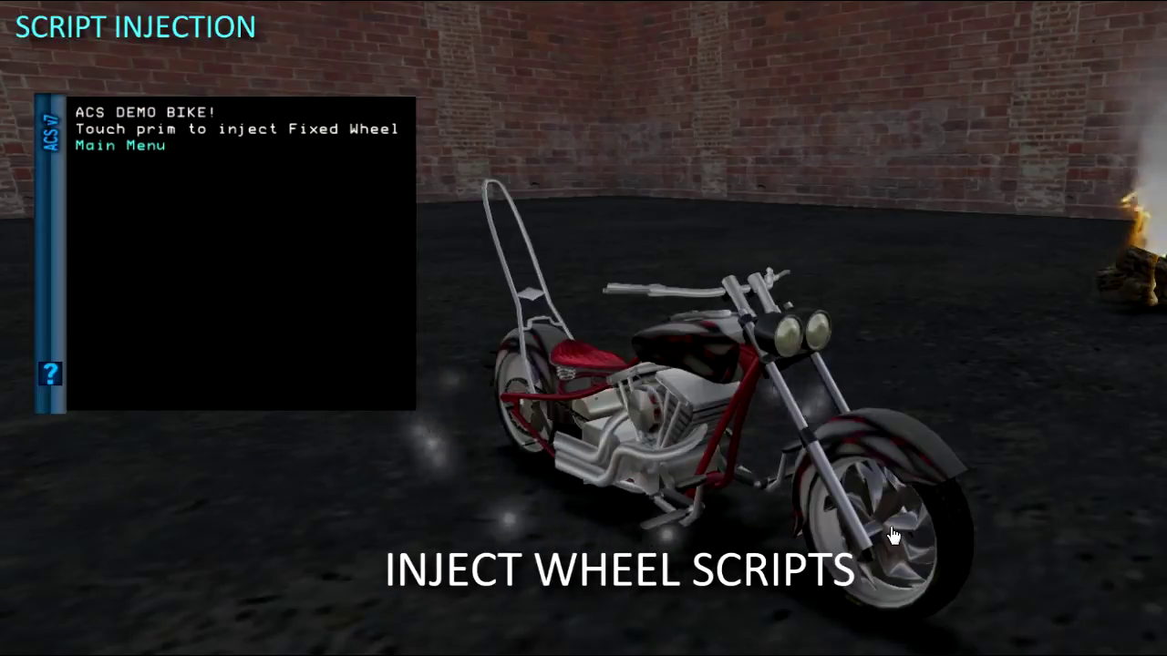
{"action": "left_click", "coordinate": [894, 536]}
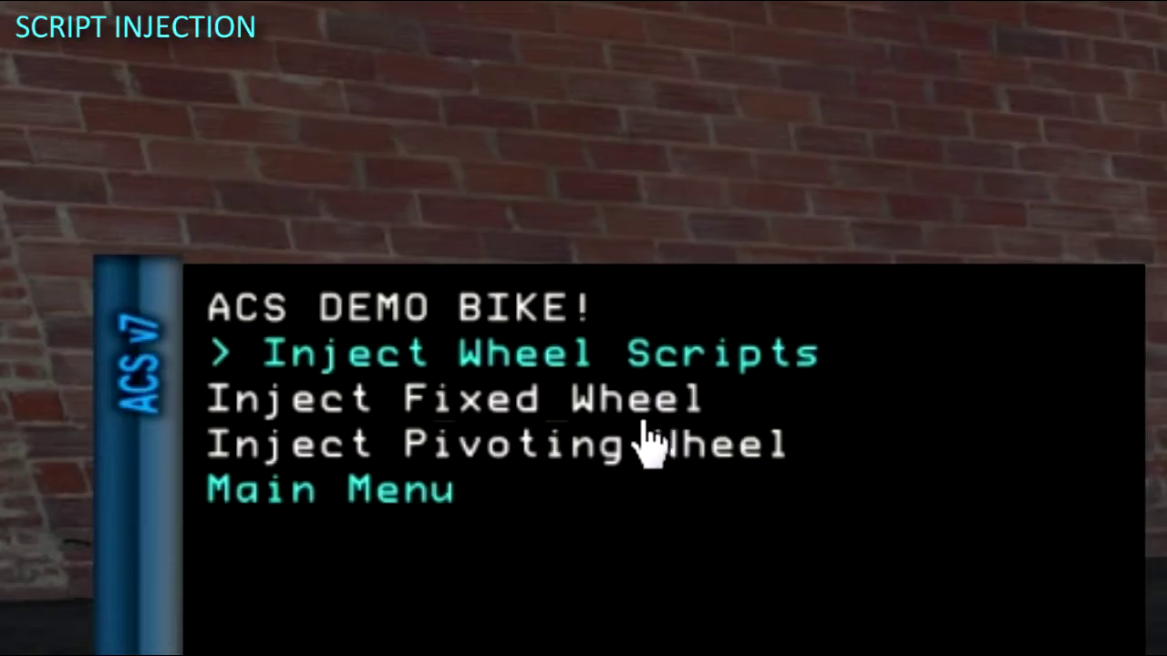
- Inject Fixed Wheel into another wheel part and the rear wheel, then return to the ACS Main Menu
{"action": "left_click", "coordinate": [642, 410]}
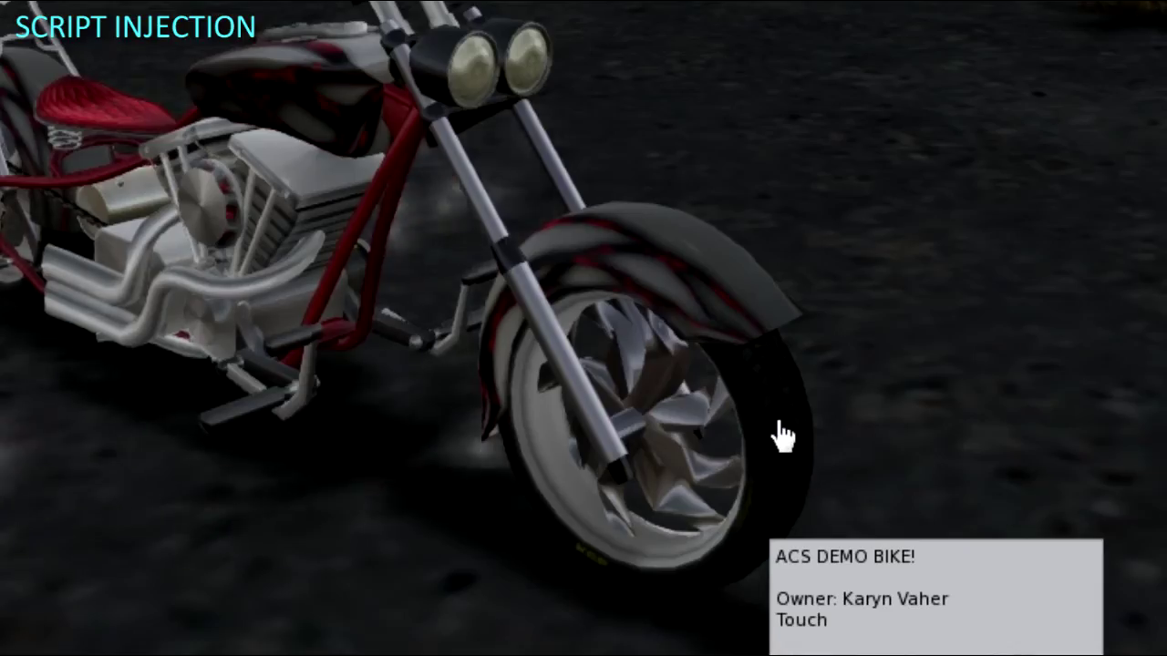
{"action": "left_click", "coordinate": [782, 435]}
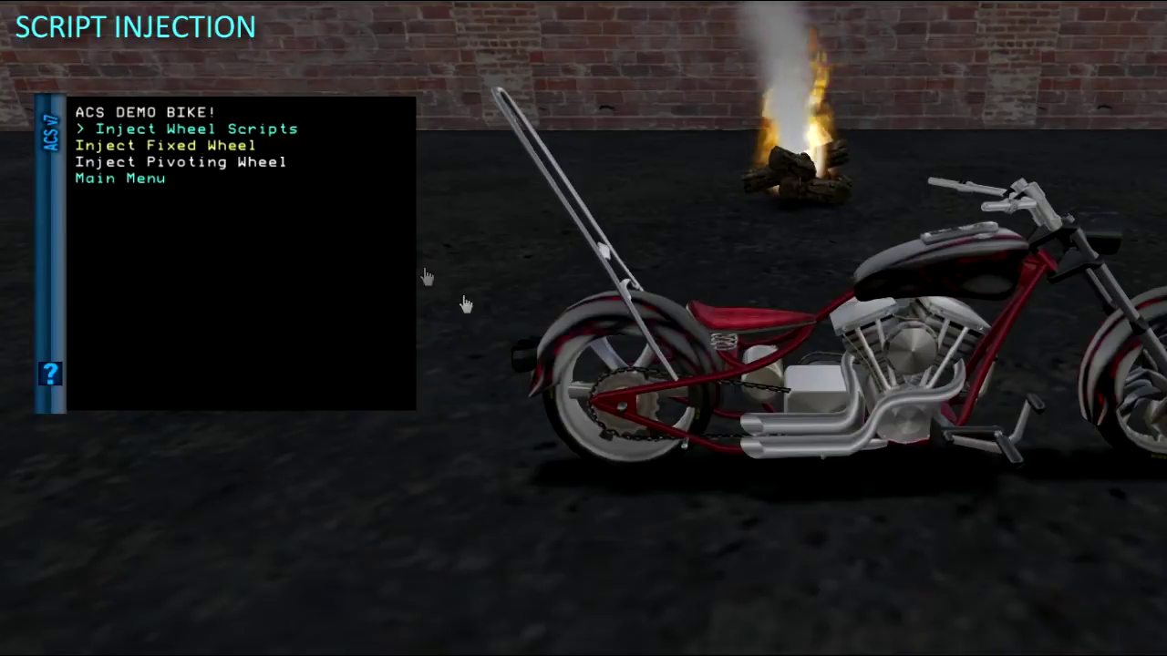
{"action": "left_click", "coordinate": [592, 369]}
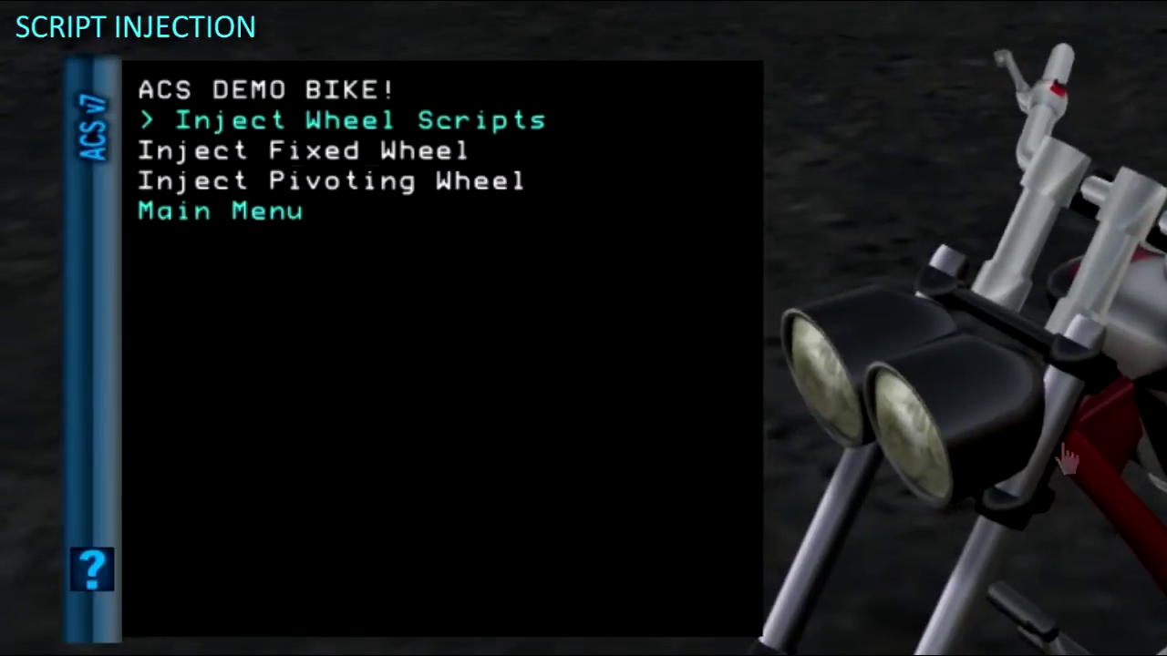
{"action": "left_click", "coordinate": [271, 219]}
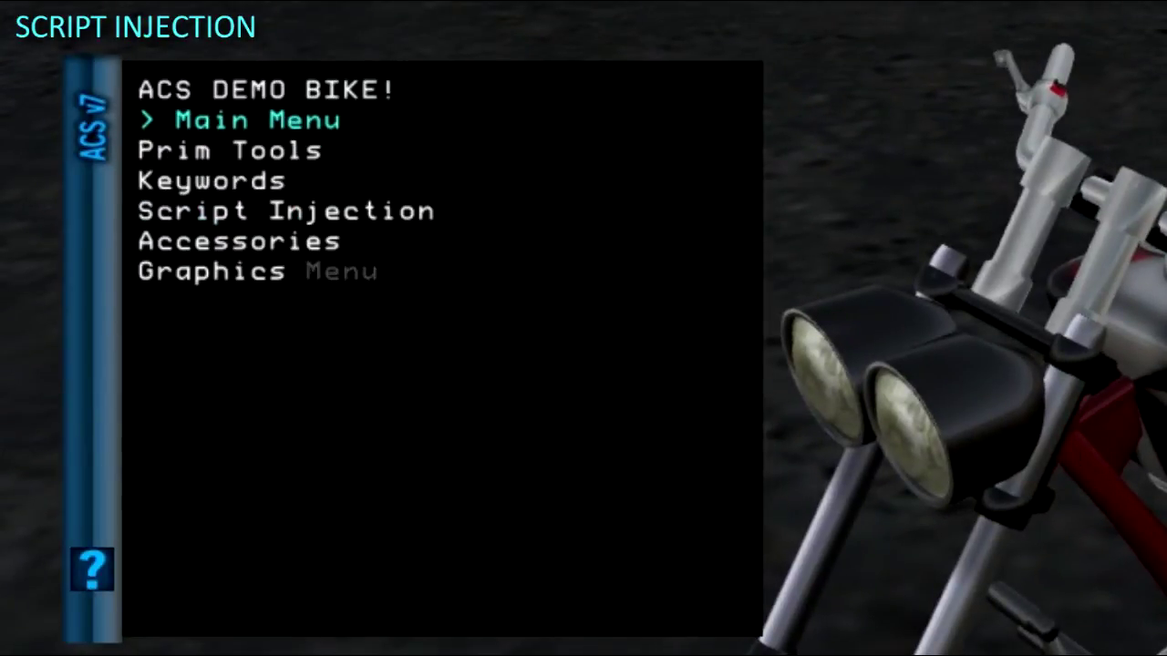
- Inject the Belt Drive script into the bike's belt part from the additional scripts menu
{"action": "left_click", "coordinate": [296, 221]}
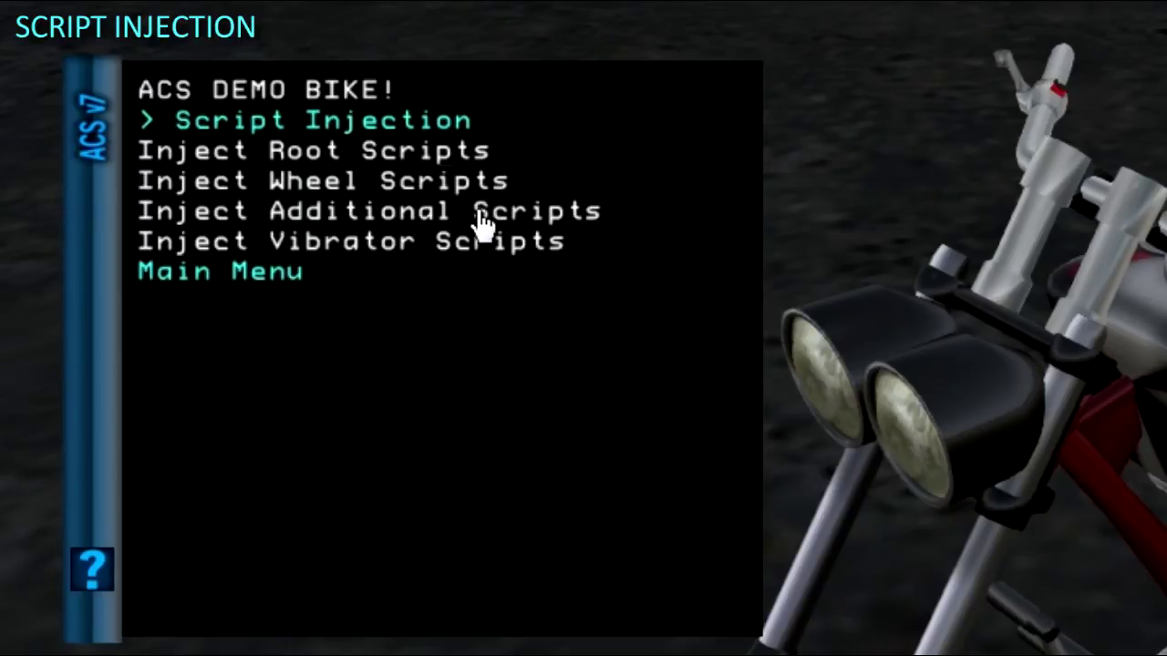
{"action": "left_click", "coordinate": [483, 217]}
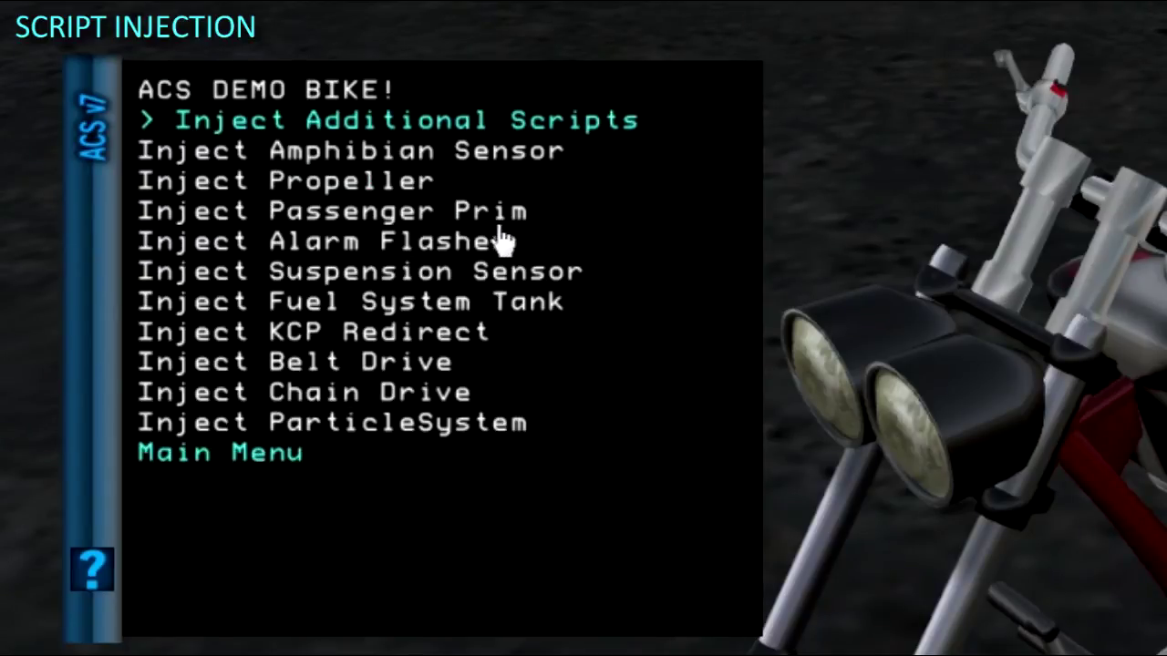
{"action": "left_click", "coordinate": [401, 365]}
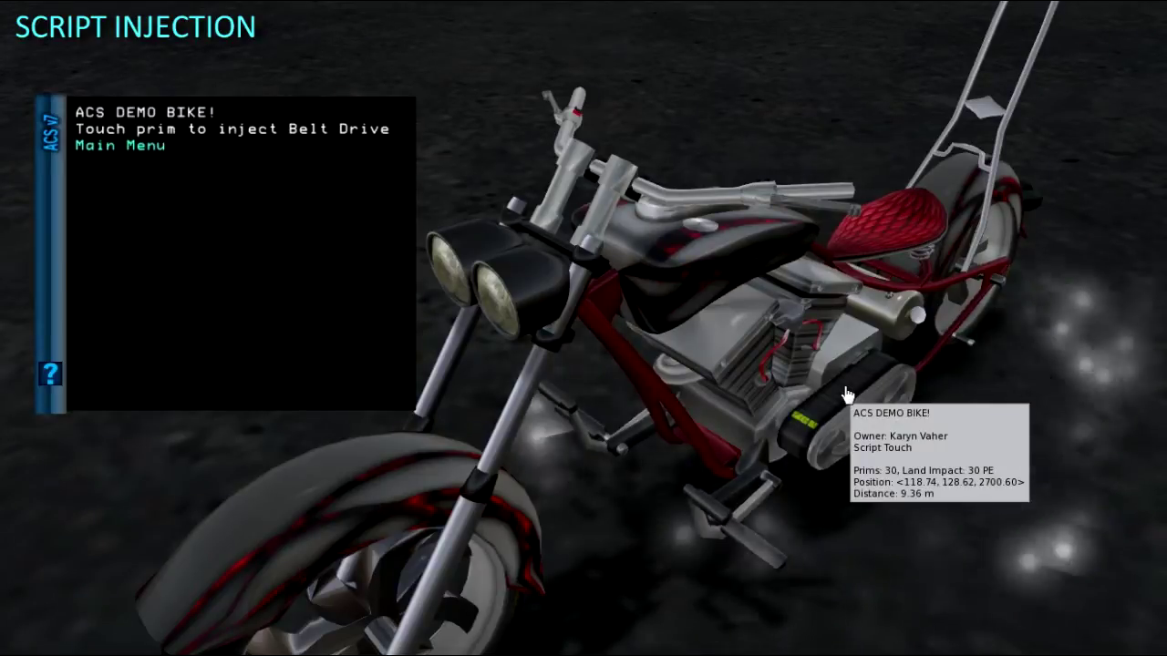
{"action": "key", "text": "Escape"}
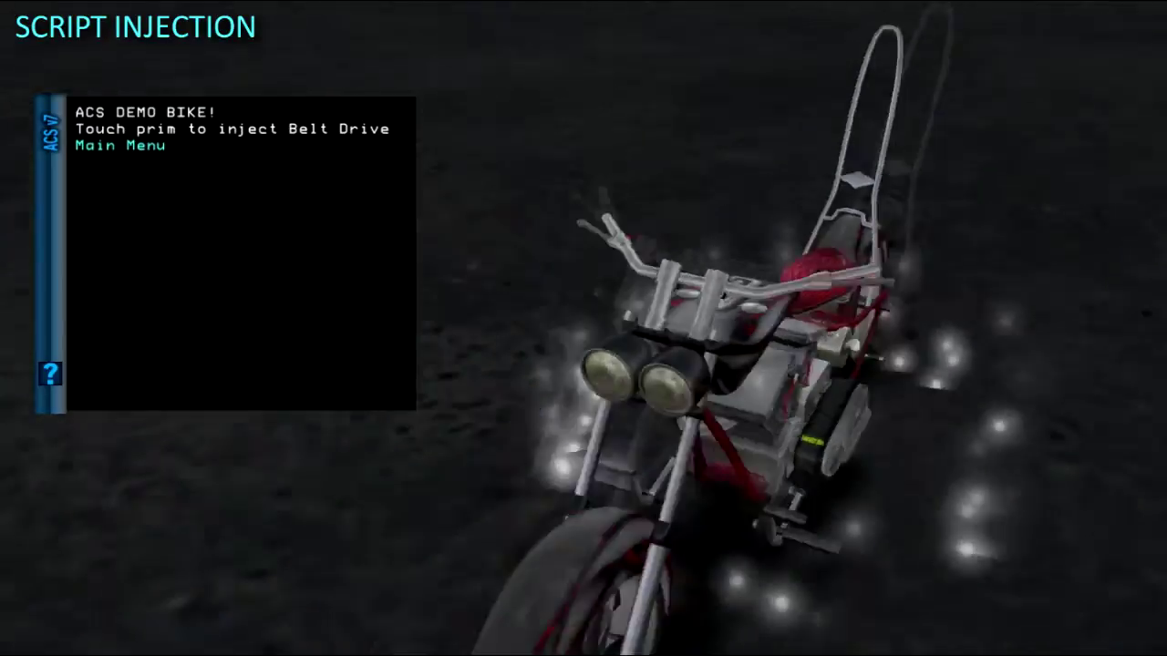
{"action": "left_click", "coordinate": [705, 388]}
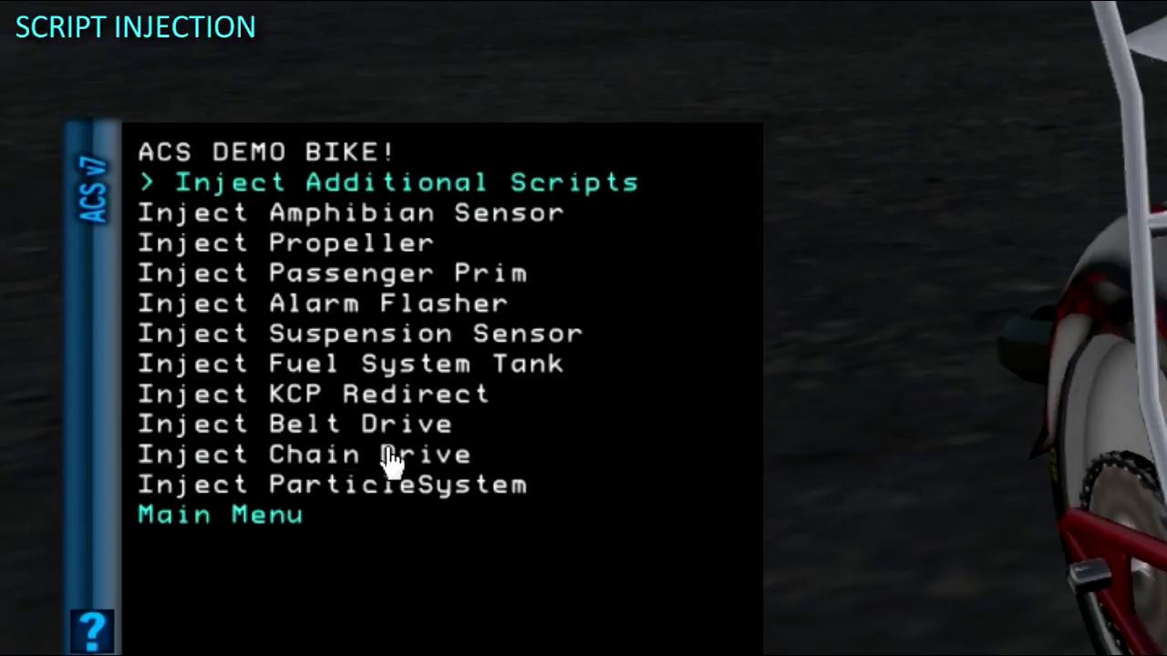
- Inject the Chain Drive script into the chain part, then inject the ParticleSystem script
{"action": "left_click", "coordinate": [395, 459]}
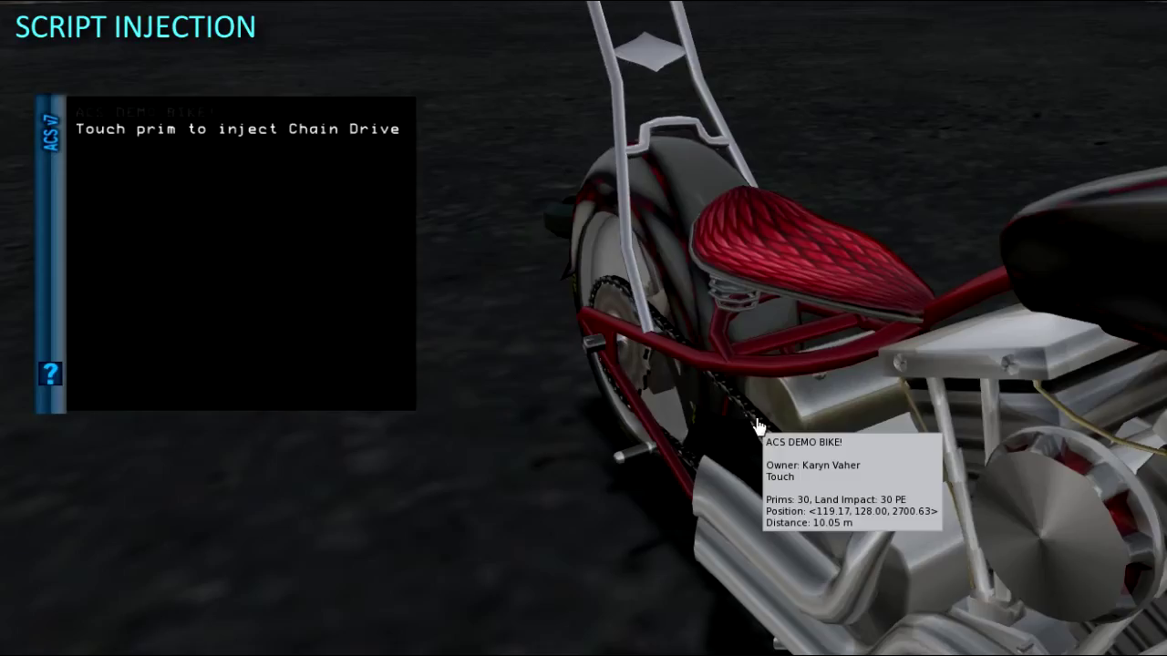
{"action": "left_click", "coordinate": [758, 427]}
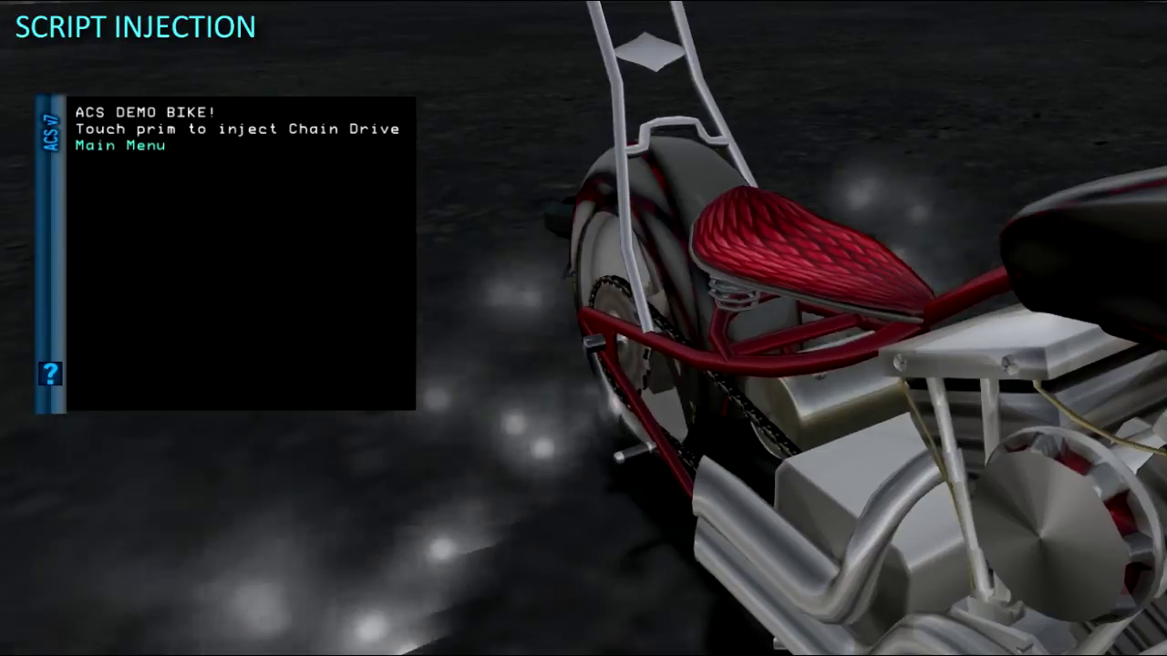
{"action": "key", "text": "Escape"}
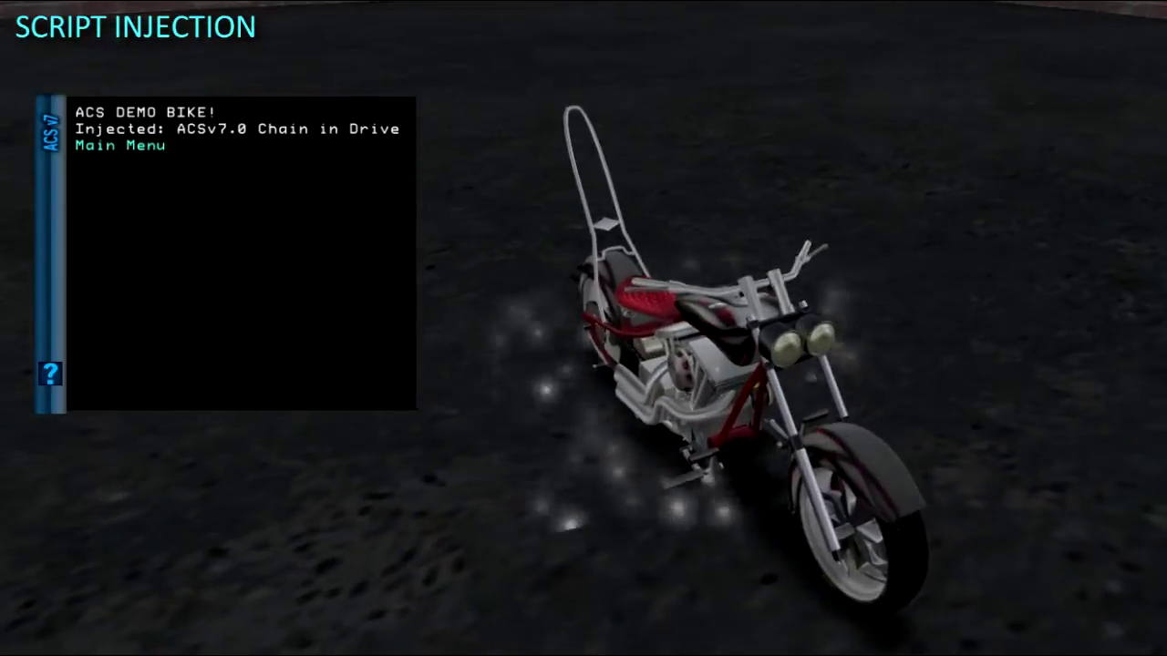
{"action": "left_click", "coordinate": [765, 406]}
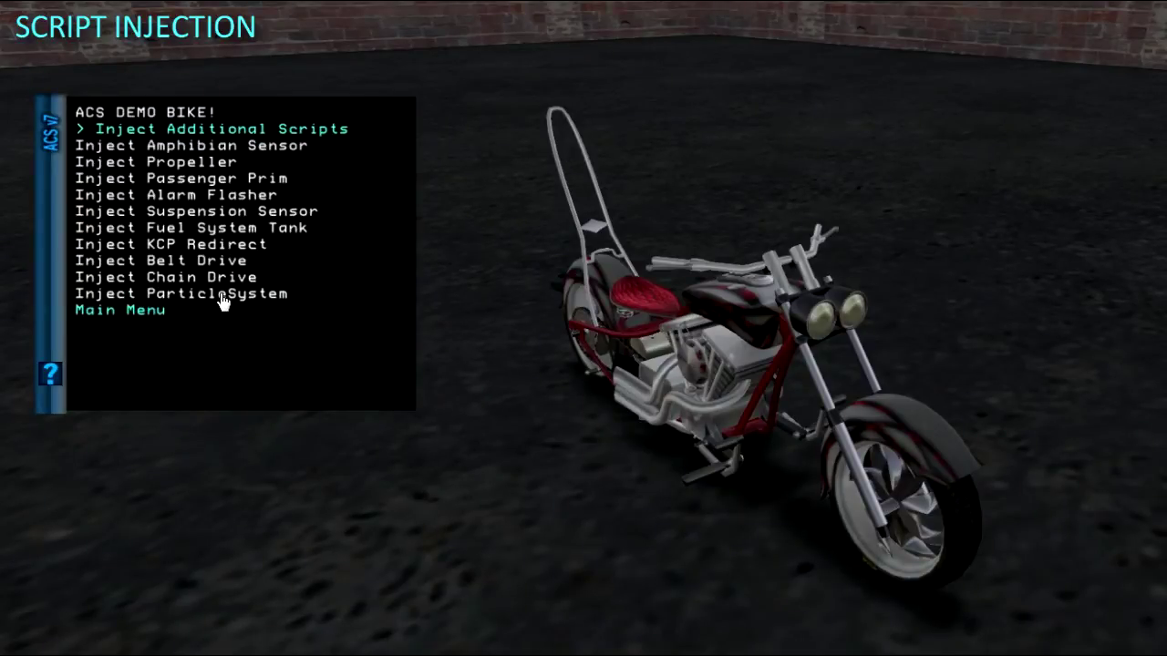
{"action": "left_click", "coordinate": [221, 295]}
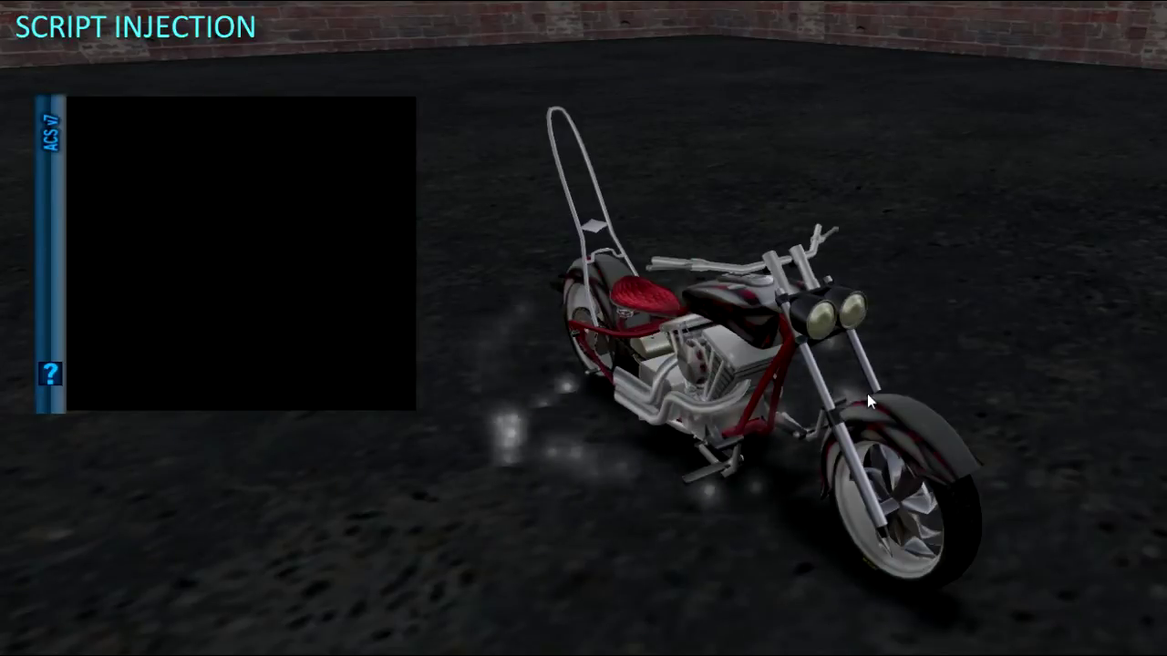
{"action": "right_click", "coordinate": [703, 352]}
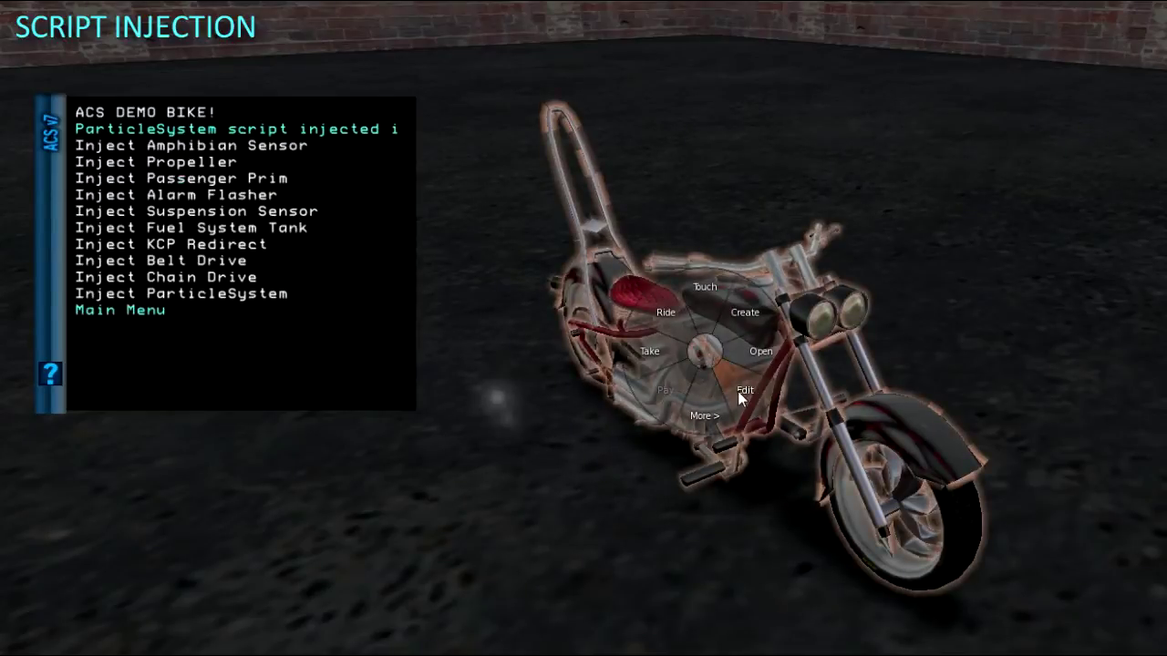
{"action": "left_click", "coordinate": [743, 392]}
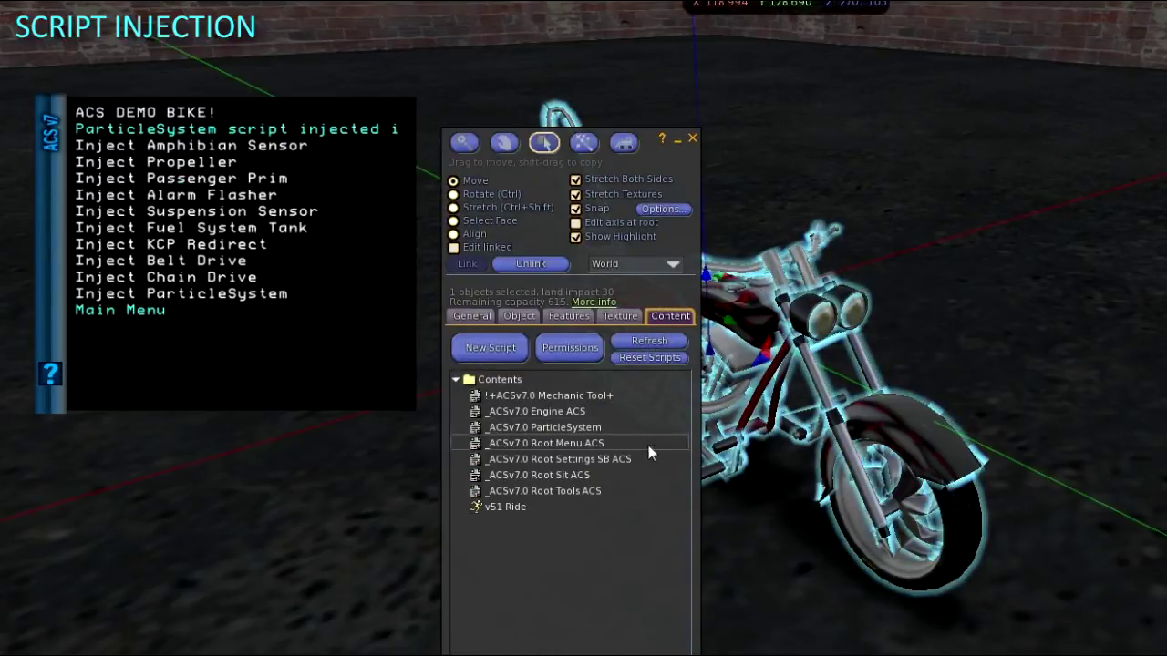
{"action": "left_click", "coordinate": [583, 426]}
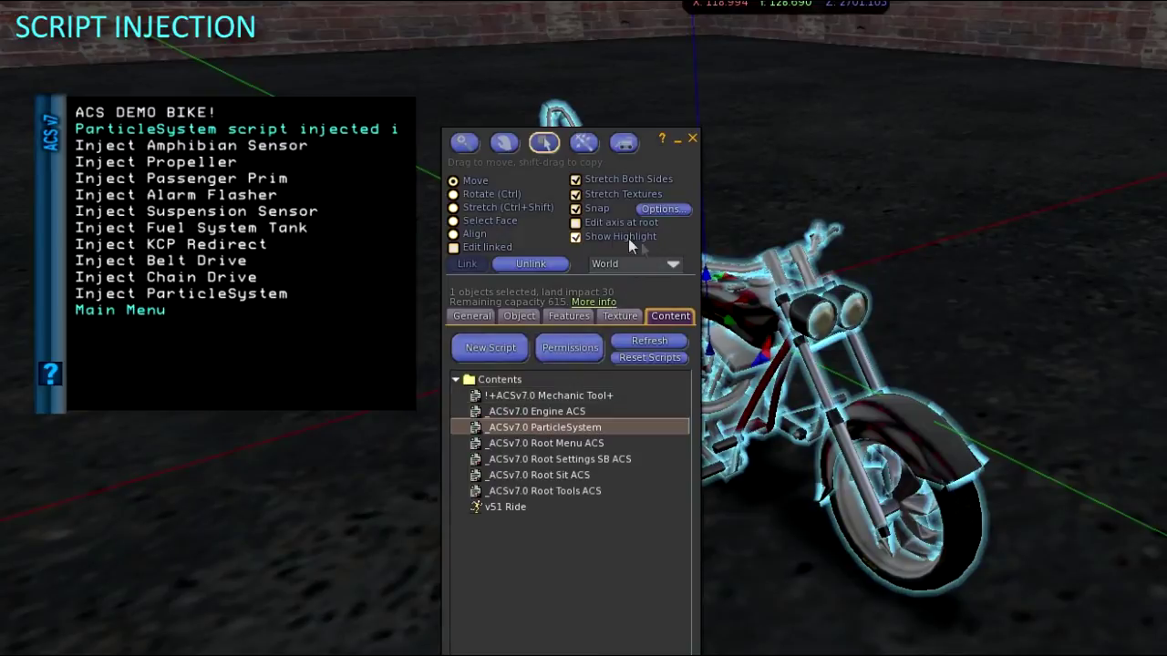
{"action": "left_click", "coordinate": [487, 246]}
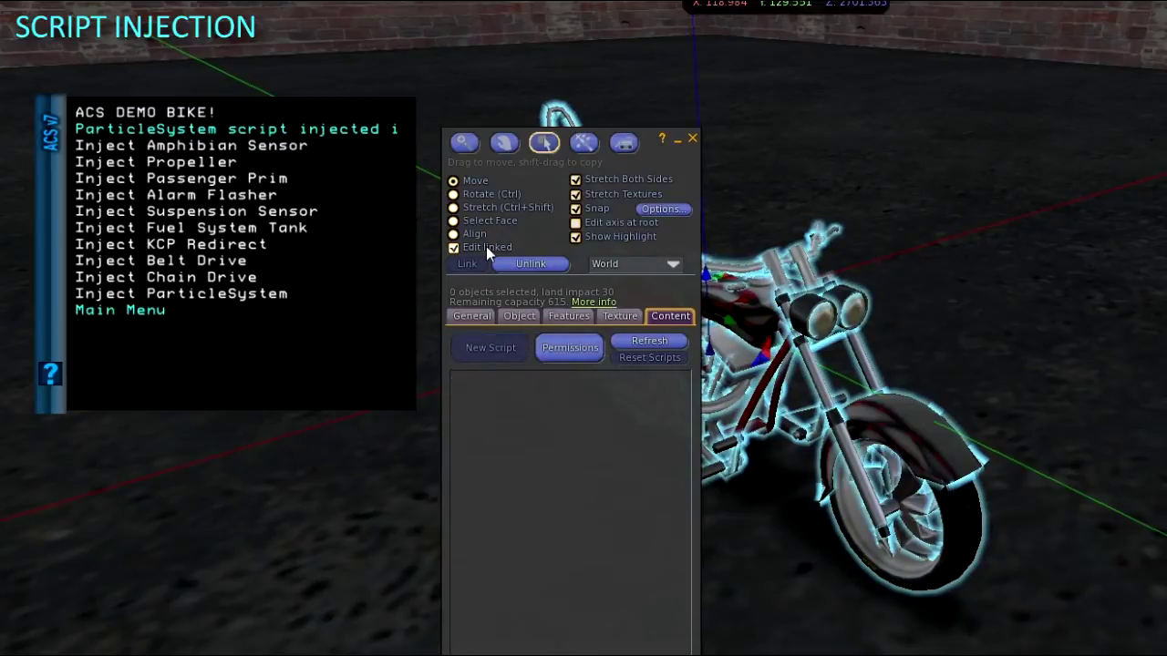
{"action": "left_click", "coordinate": [912, 515]}
{"action": "left_click", "coordinate": [972, 540]}
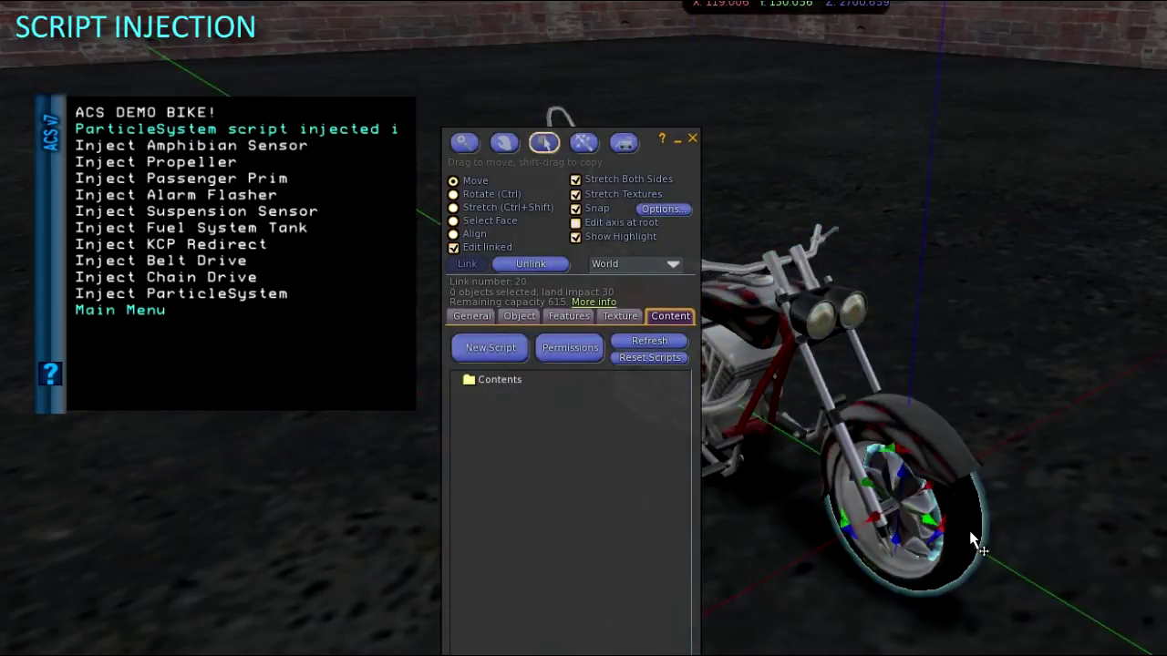
{"action": "left_click", "coordinate": [692, 140]}
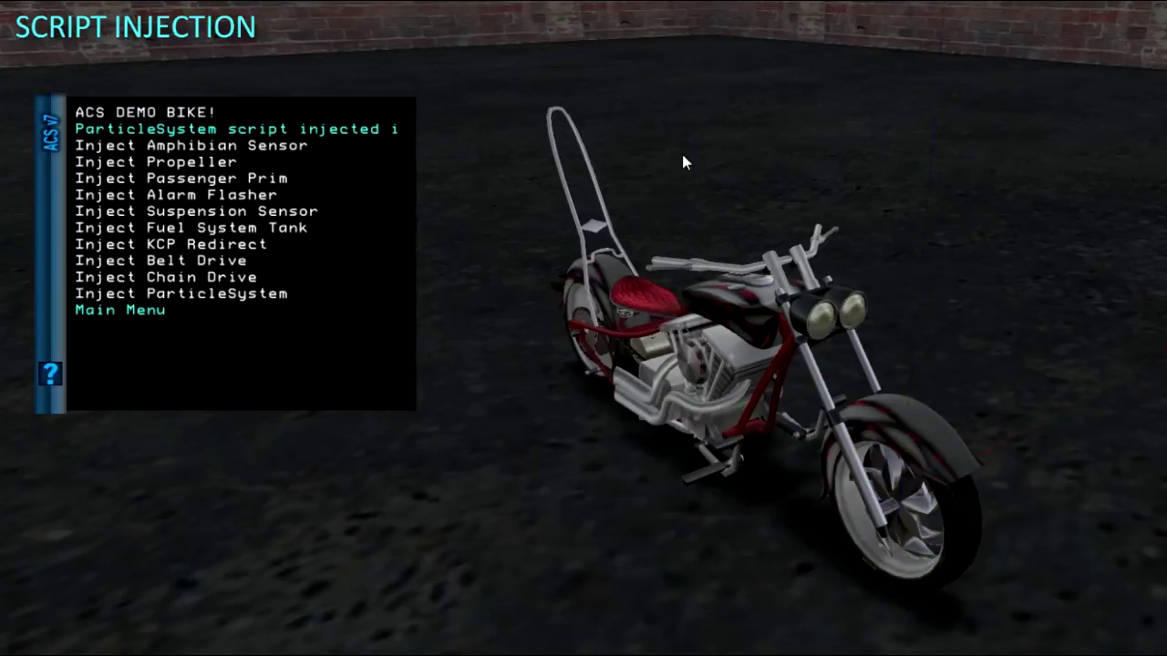
{"action": "left_click", "coordinate": [617, 341], "text": "alt"}
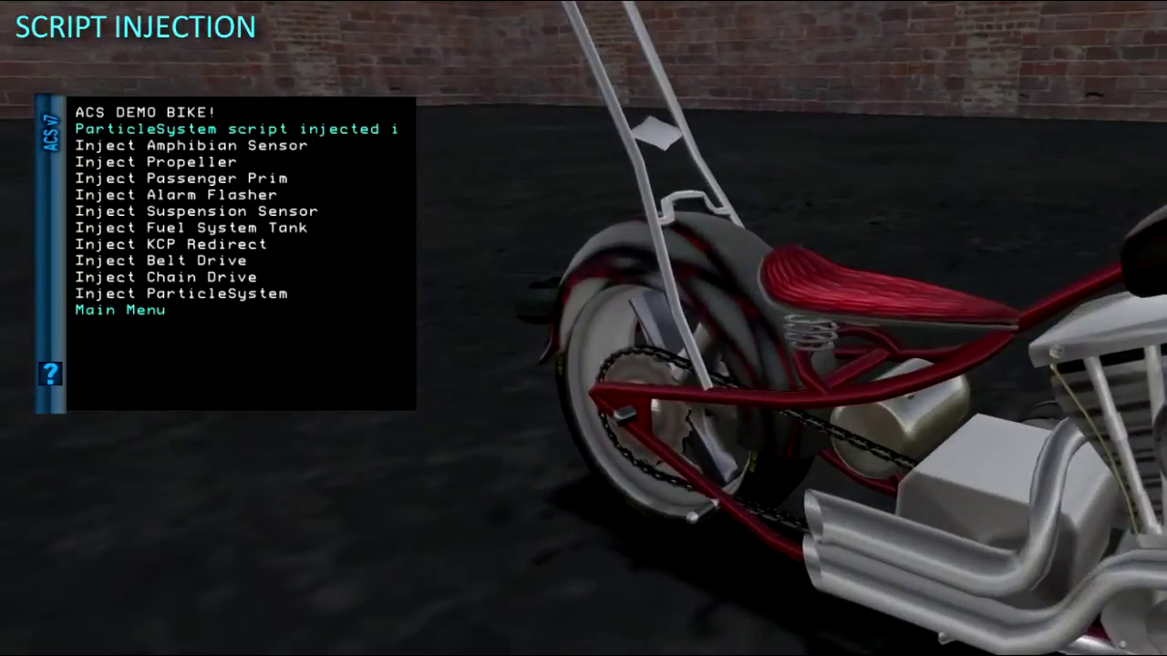
{"action": "right_click", "coordinate": [717, 376]}
{"action": "left_click", "coordinate": [756, 413]}
{"action": "left_click", "coordinate": [474, 247]}
{"action": "left_click", "coordinate": [809, 432]}
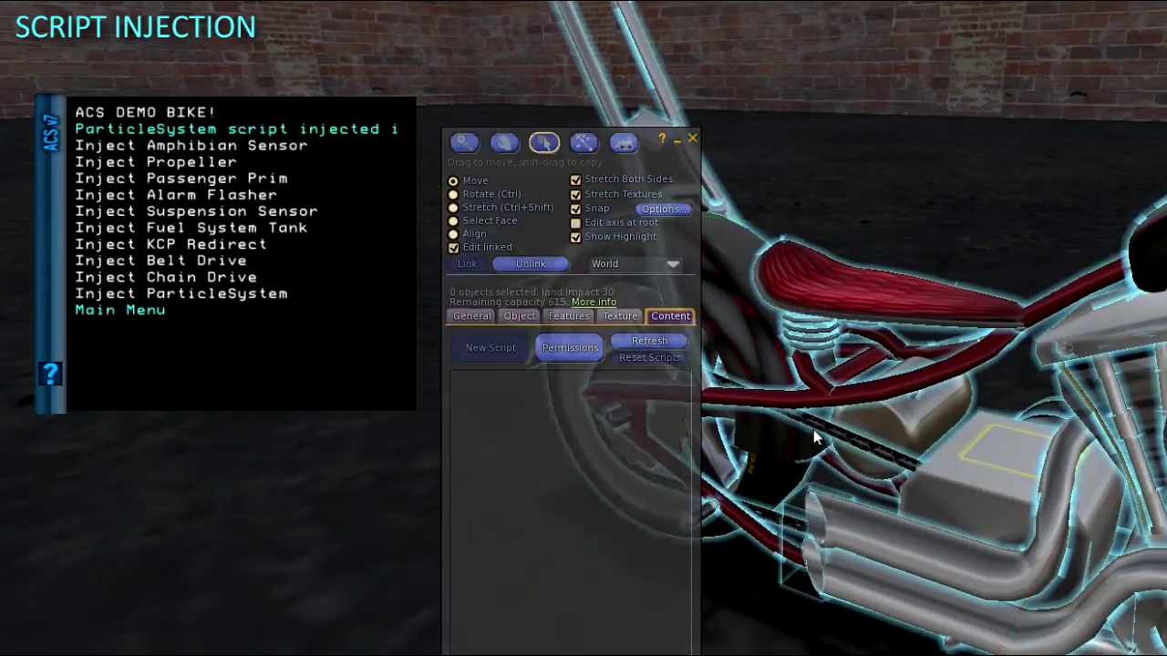
{"action": "left_click", "coordinate": [828, 438]}
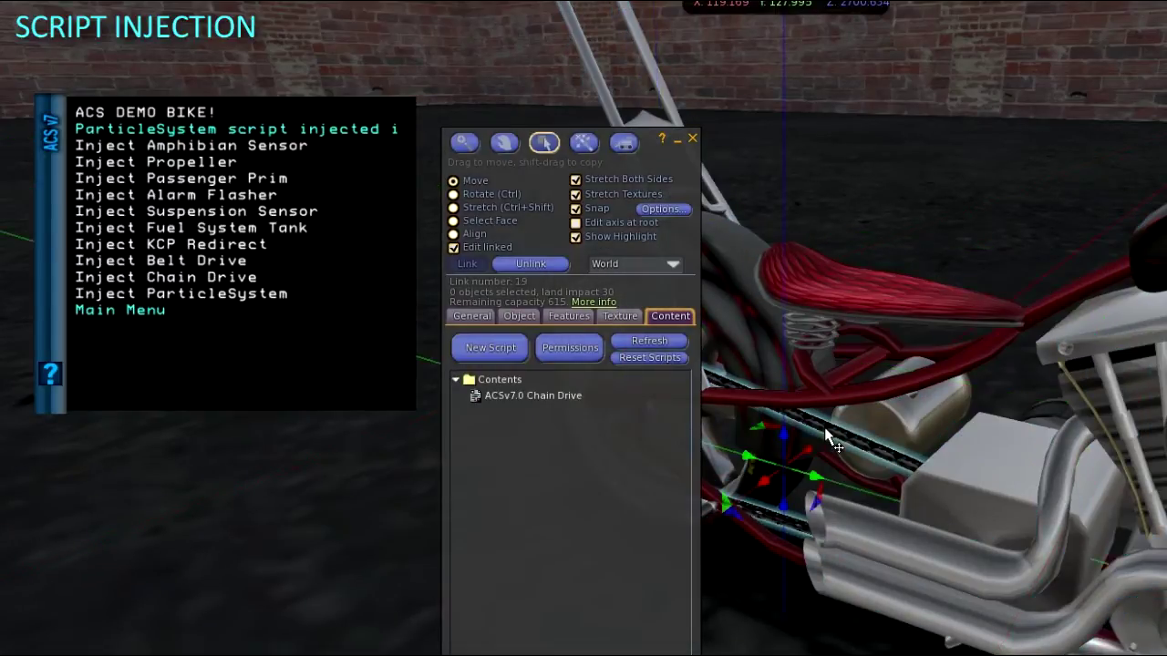
{"action": "left_click", "coordinate": [691, 138]}
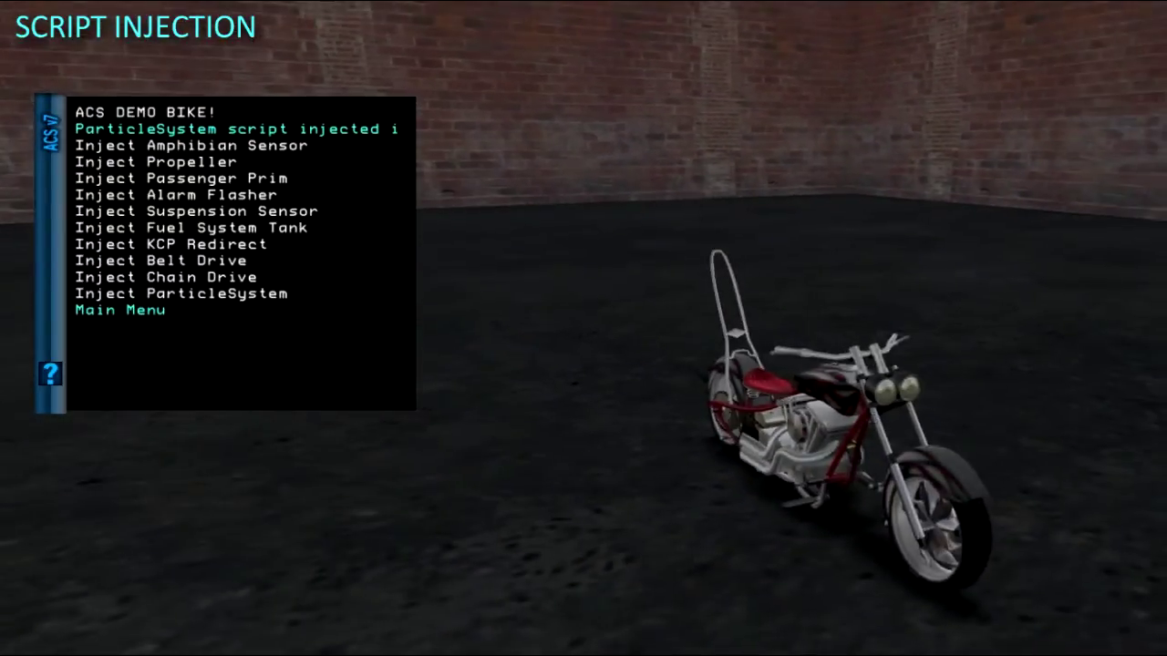
- Set next-owner permissions on all the bike's contents to Copy only, apply them, and move the dialog aside
{"action": "left_click", "coordinate": [738, 450]}
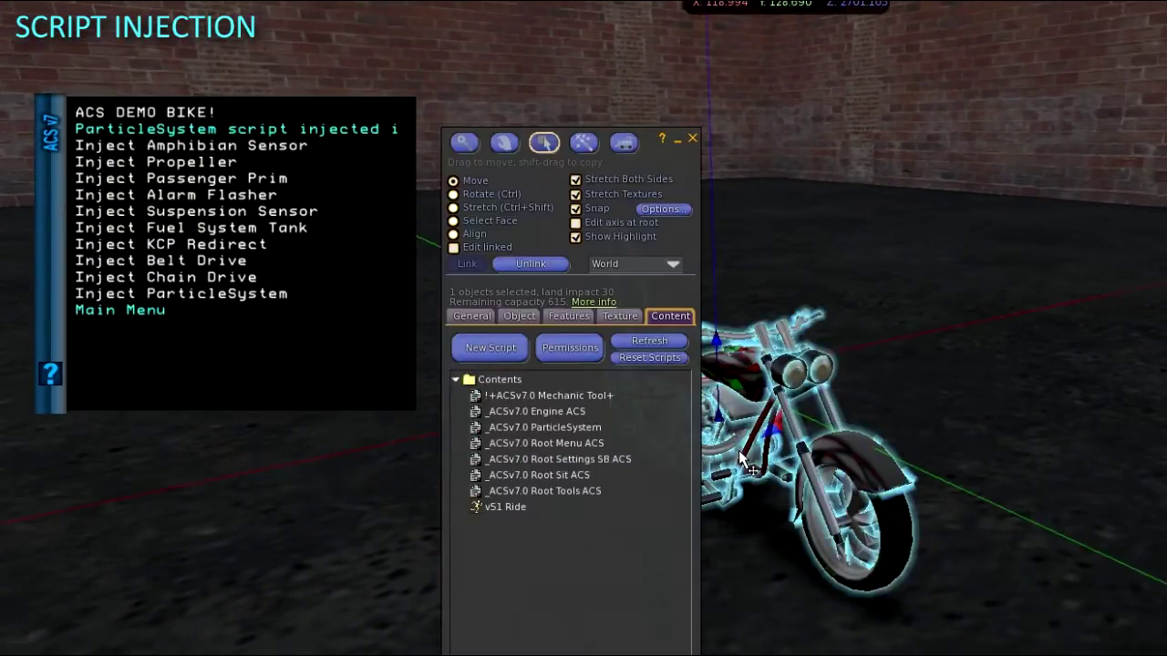
{"action": "left_click", "coordinate": [571, 349]}
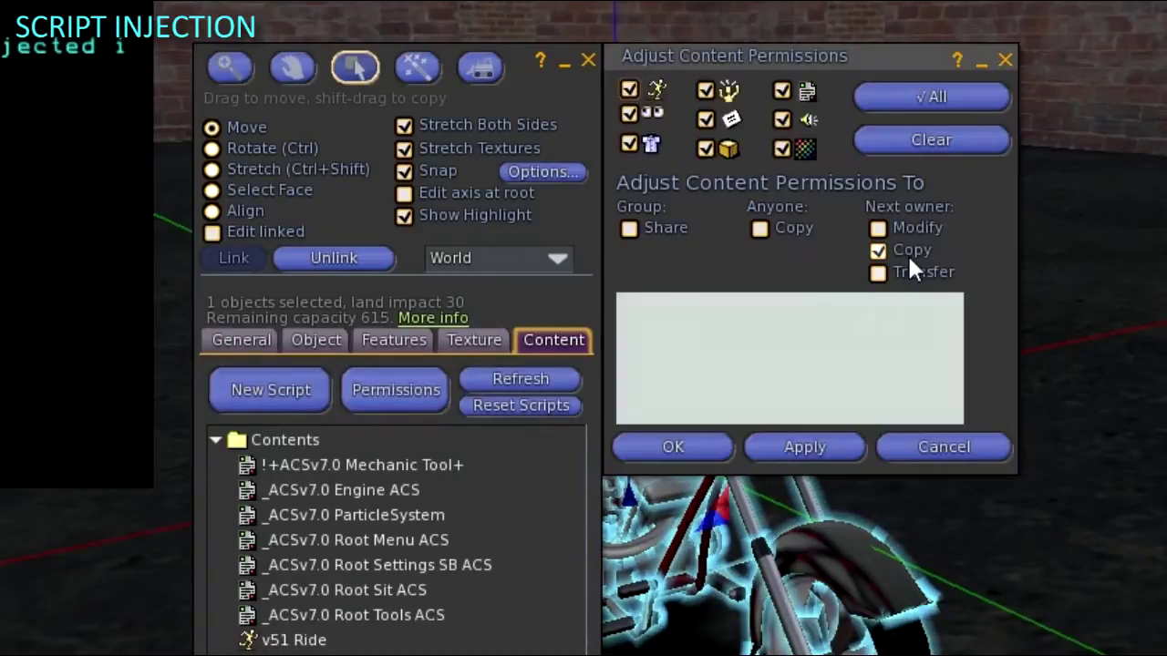
{"action": "left_click", "coordinate": [791, 440]}
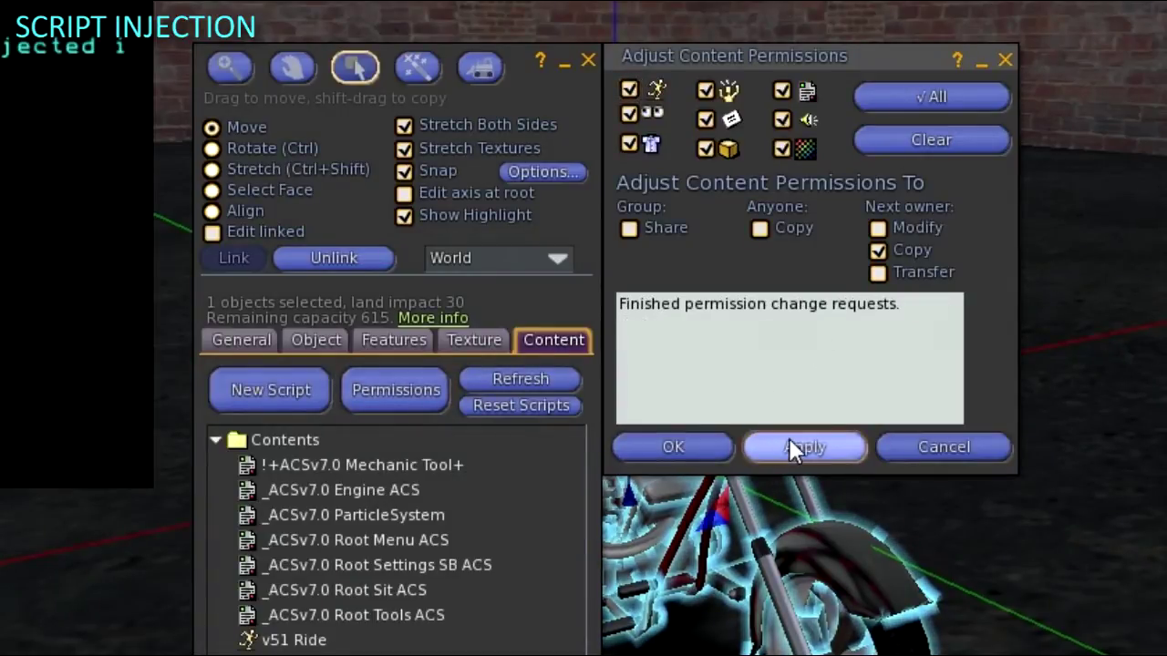
{"action": "left_click_drag", "start_coordinate": [917, 309], "coordinate": [938, 341]}
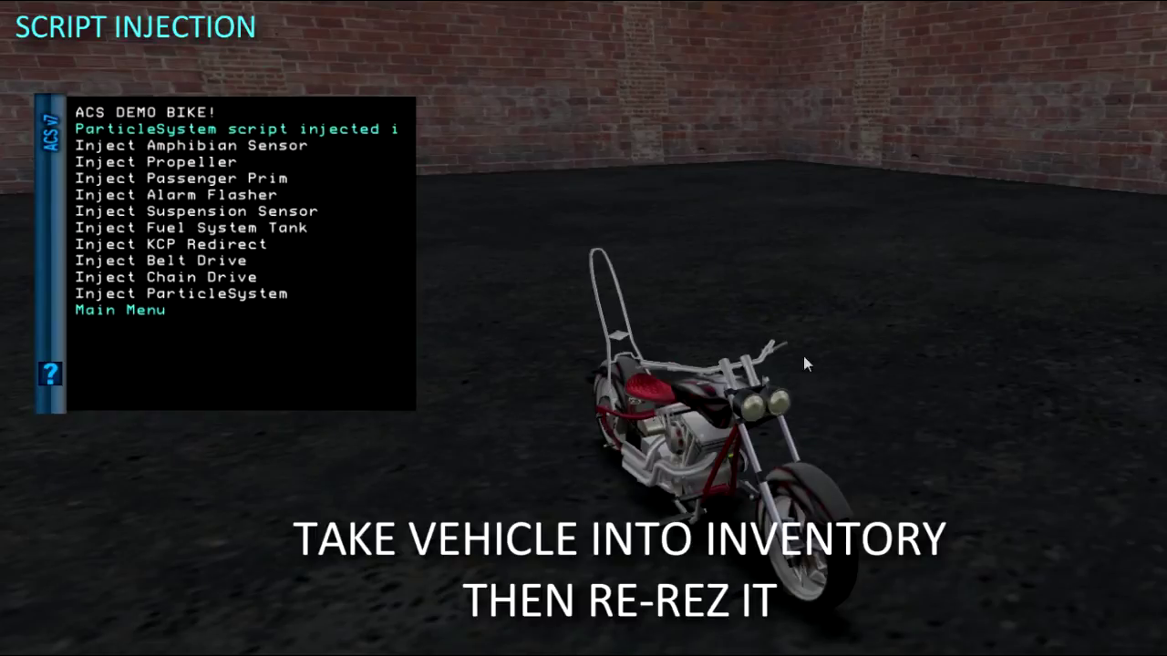
- Take the demo bike into inventory and drag it back onto the ground
{"action": "right_click", "coordinate": [713, 432]}
{"action": "left_click", "coordinate": [671, 430]}
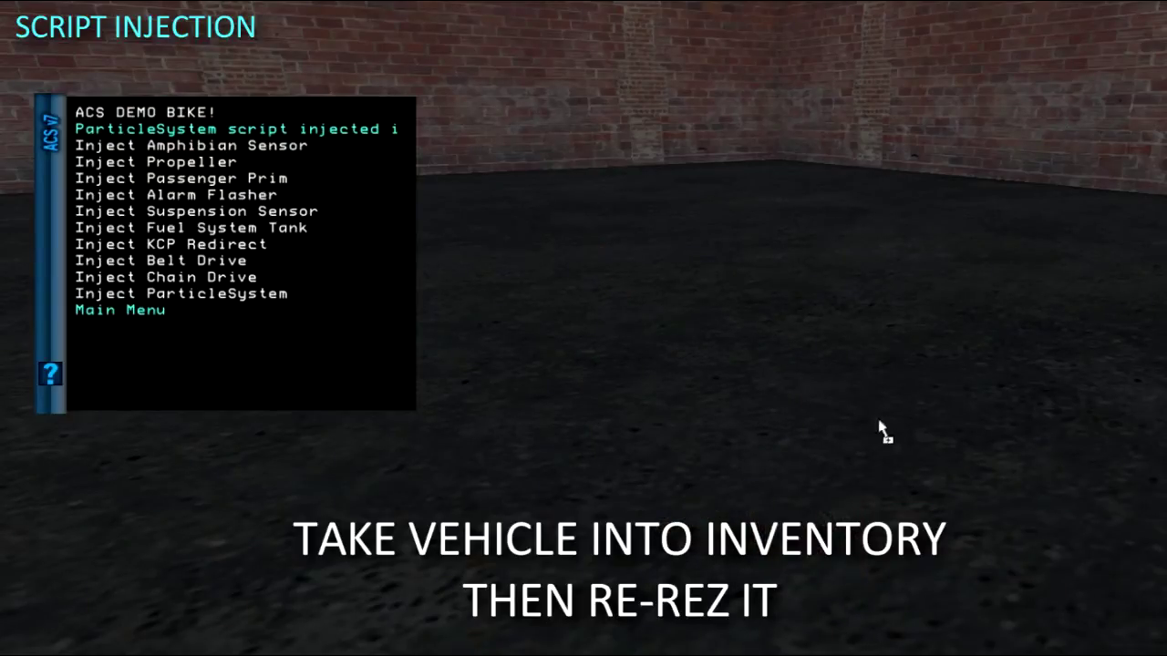
{"action": "left_click_drag", "start_coordinate": [755, 458], "coordinate": [758, 461]}
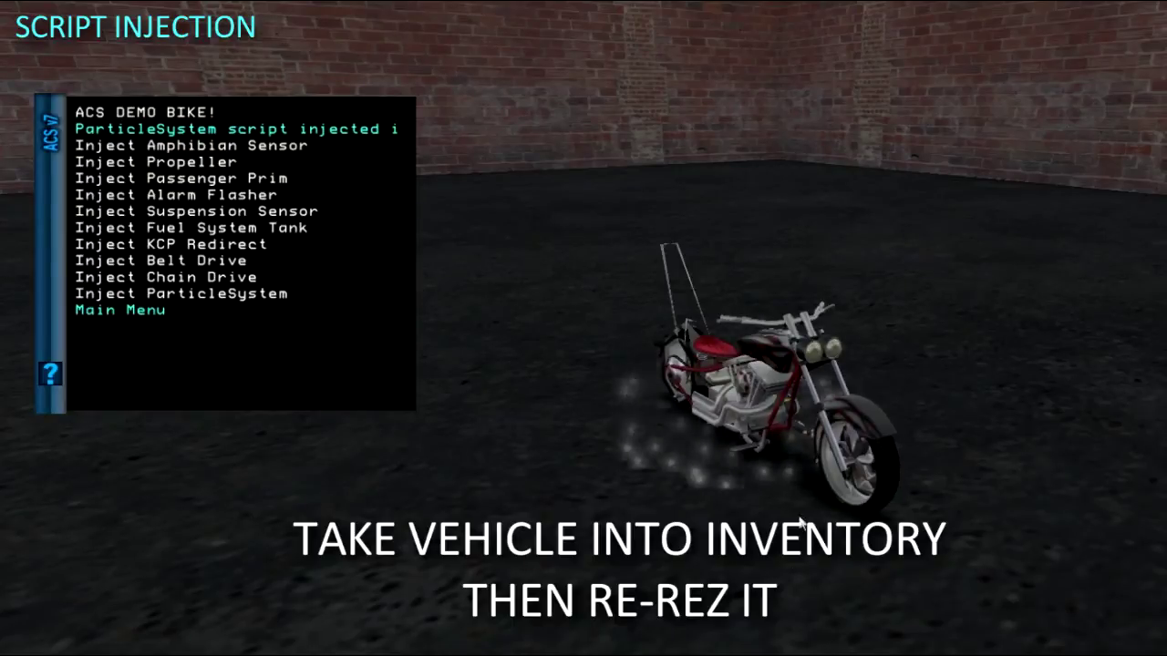
- Edit the re-rezzed bike to show its contents, with the ACS scripts and v51 Ride
{"action": "scroll", "coordinate": [823, 634], "scroll_direction": "up", "scroll_amount": 3}
{"action": "right_click", "coordinate": [802, 418]}
{"action": "left_click", "coordinate": [811, 424]}
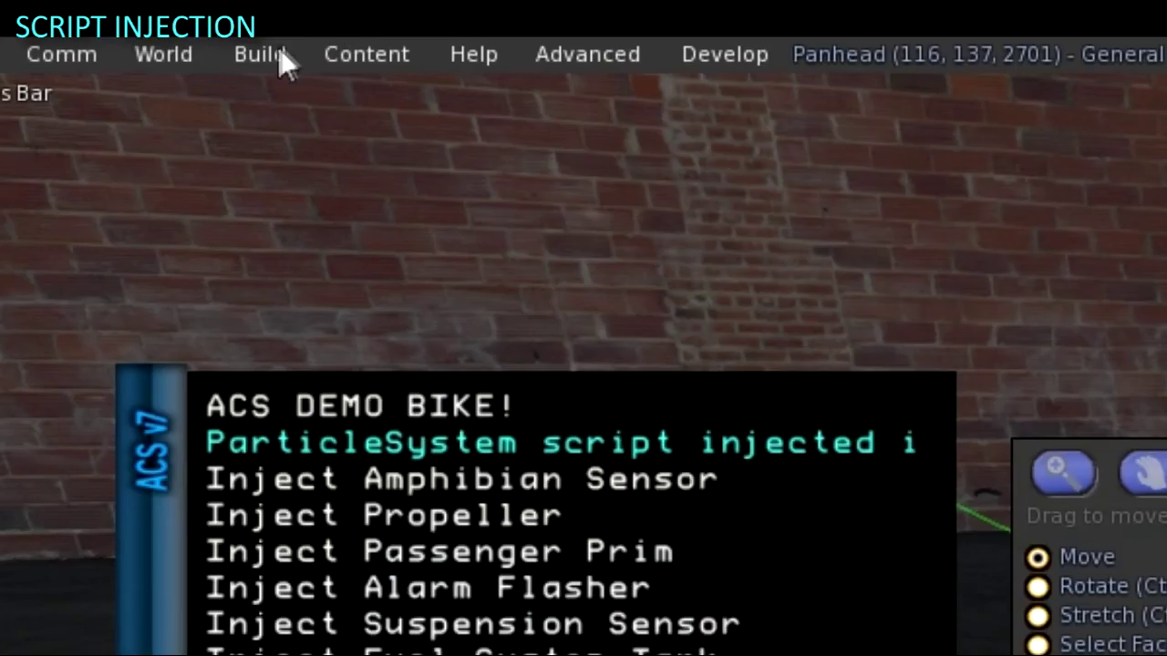
- Recompile all 30 of the bike's scripts to Mono from Build > Scripts > Recompile Scripts (Mono)
{"action": "left_click", "coordinate": [273, 55]}
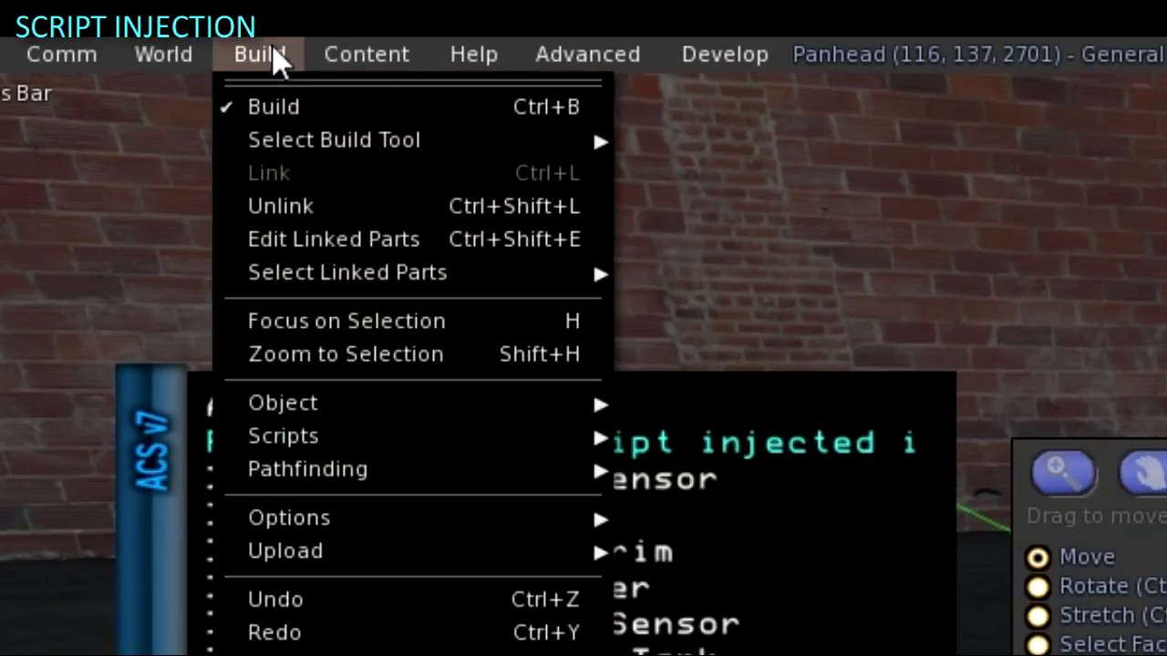
{"action": "mouse_move", "coordinate": [289, 137]}
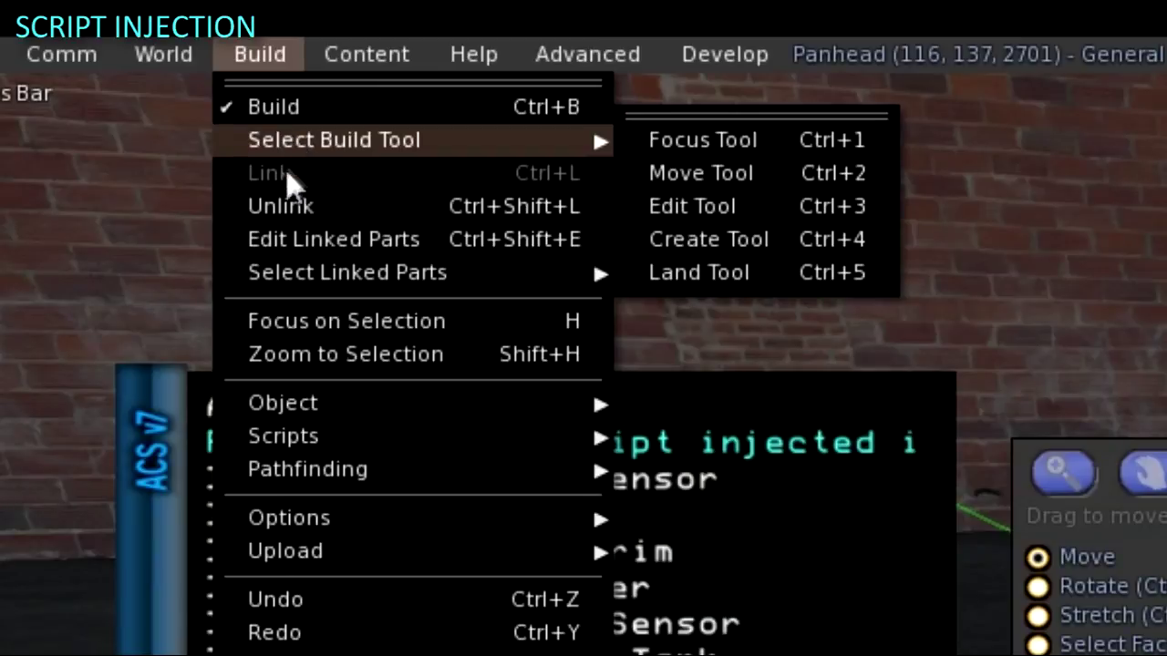
{"action": "mouse_move", "coordinate": [308, 436]}
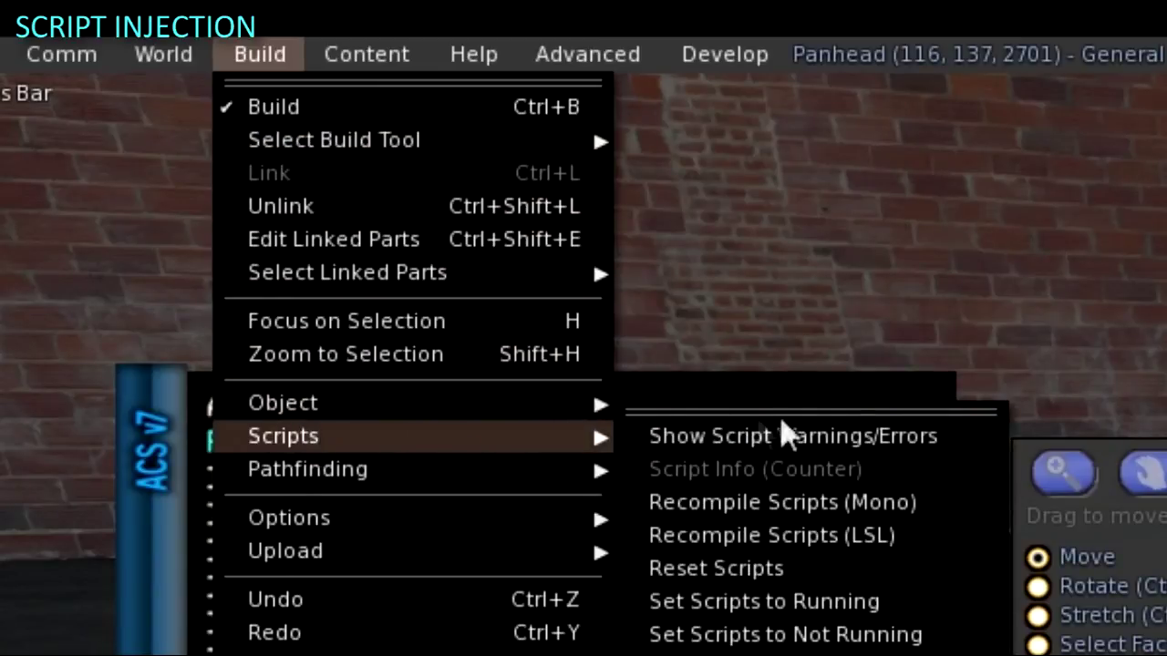
{"action": "left_click", "coordinate": [902, 510]}
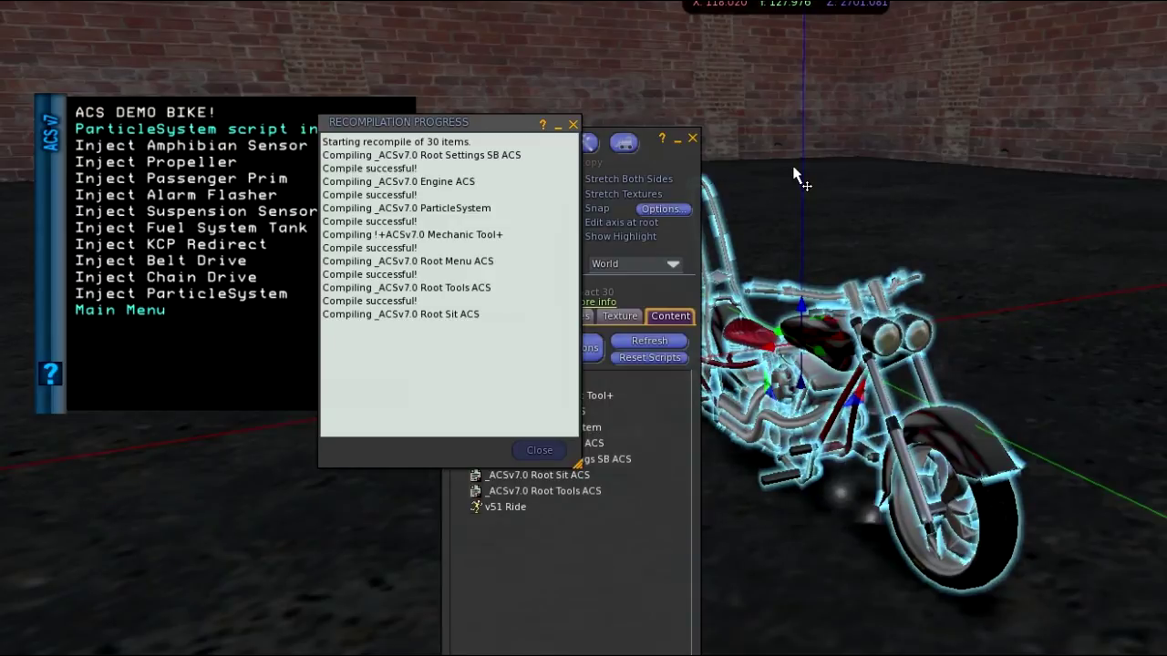
- Close the Build floater and the Recompilation Progress window
{"action": "key", "text": "Escape"}
{"action": "left_click", "coordinate": [539, 450]}
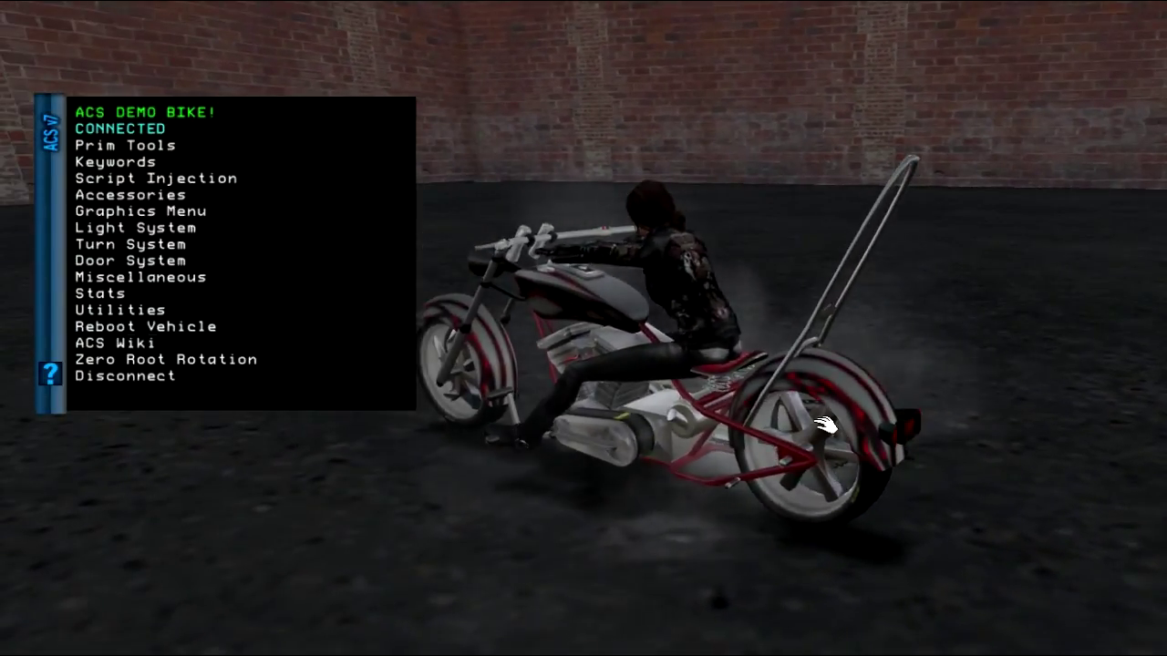
- Edit the bike with Edit linked on and select the rear wheel part
{"action": "right_click", "coordinate": [811, 421]}
{"action": "left_click", "coordinate": [829, 451]}
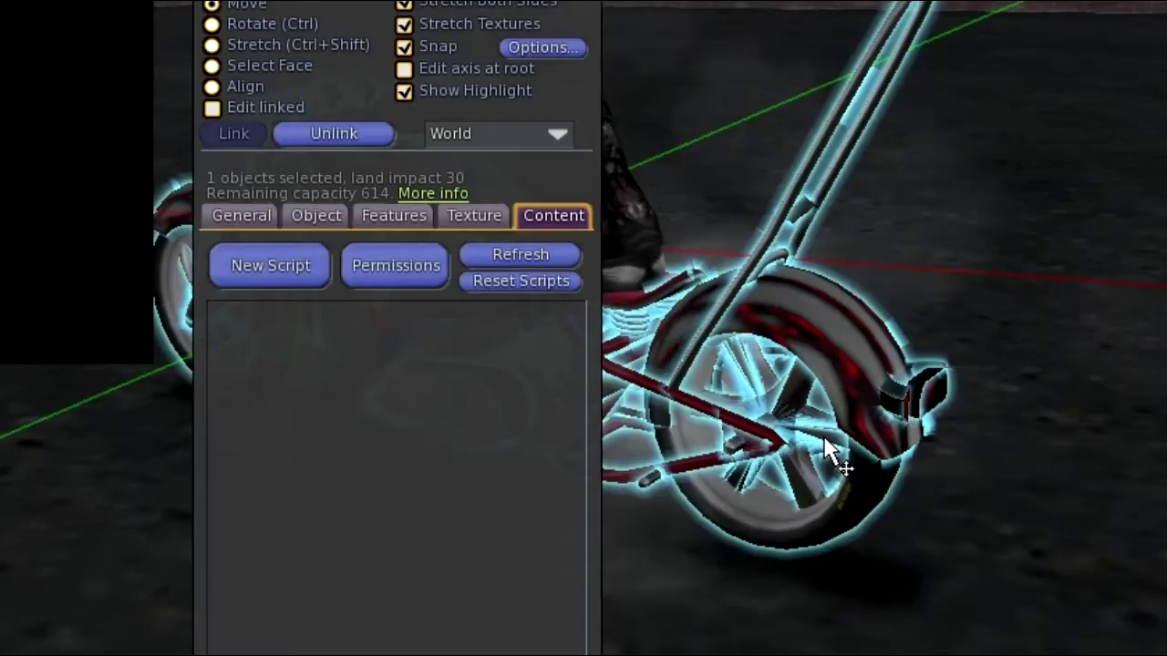
{"action": "left_click", "coordinate": [276, 108]}
{"action": "left_click", "coordinate": [766, 383]}
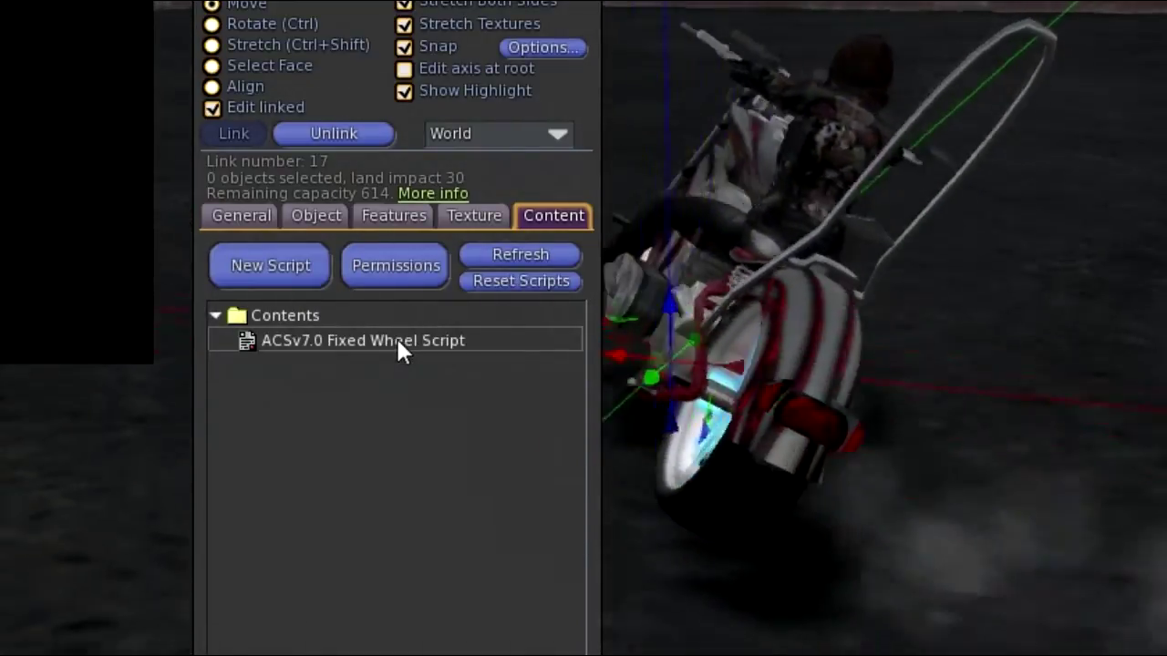
- Untick next-owner Transfer in the ACSv7.0 Fixed Wheel Script's properties
{"action": "right_click", "coordinate": [395, 338]}
{"action": "left_click", "coordinate": [460, 374]}
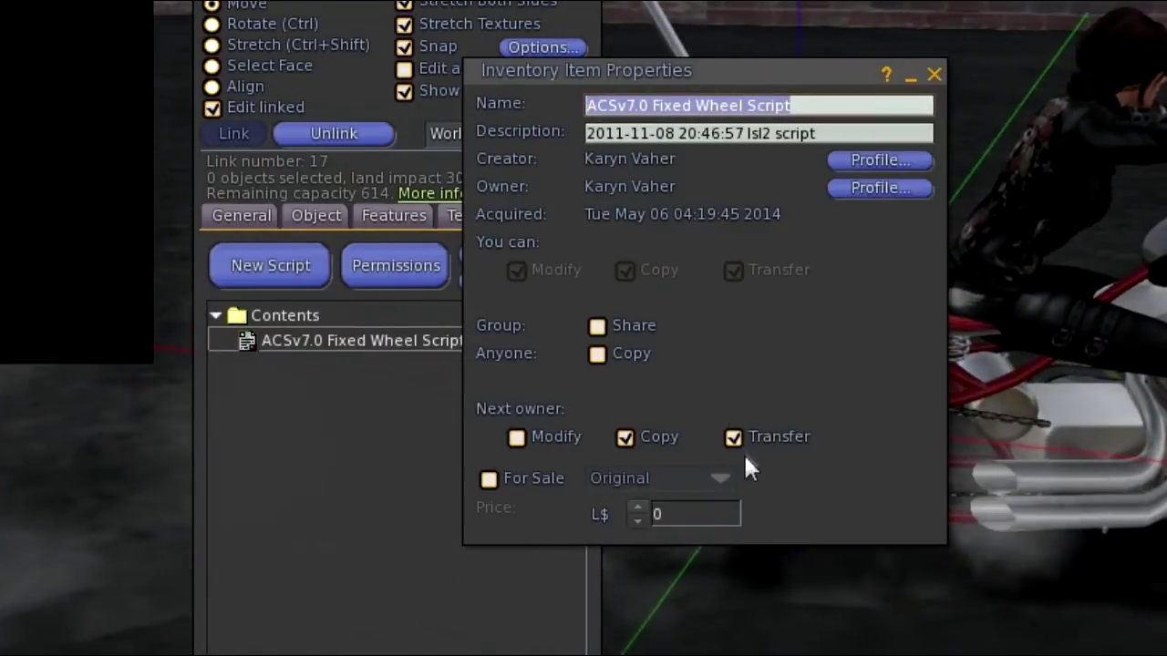
{"action": "left_click", "coordinate": [735, 438]}
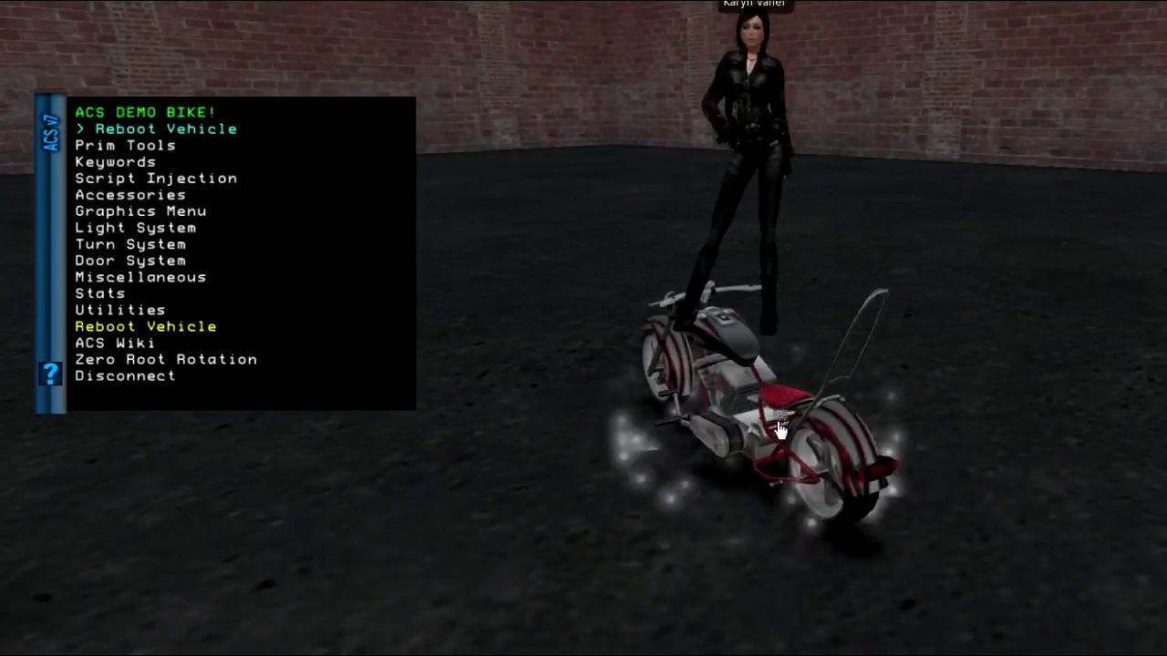
- Sit on the bike via Ride and drive it, steering left then right
{"action": "right_click", "coordinate": [770, 432]}
{"action": "left_click", "coordinate": [780, 445]}
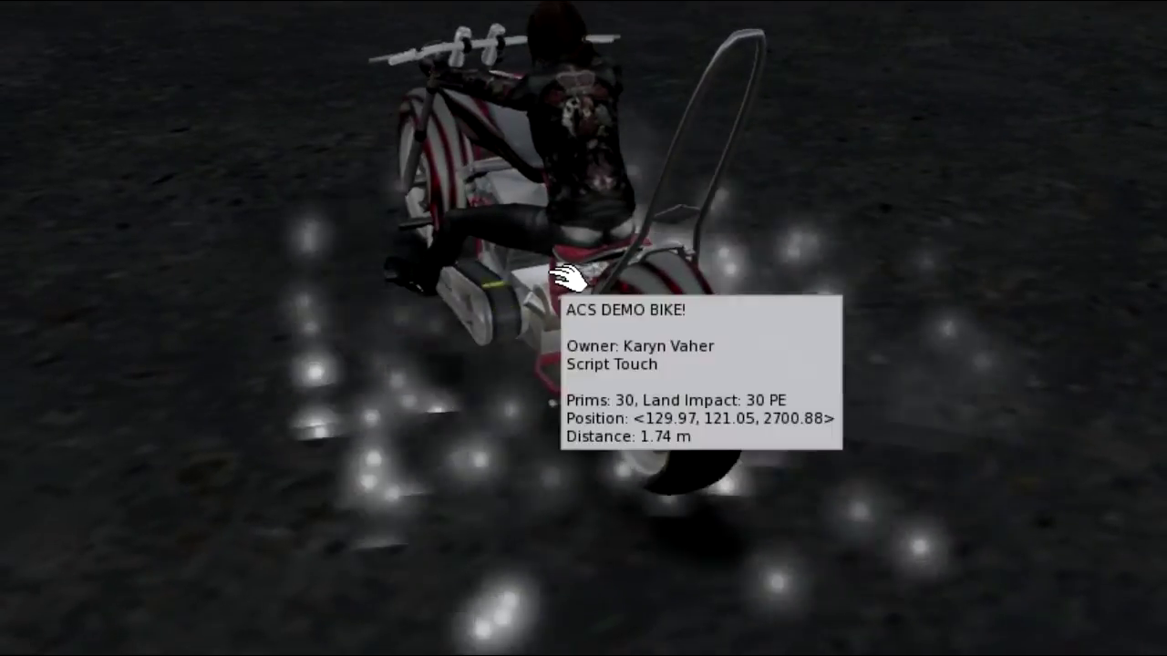
{"action": "key", "text": "Left"}
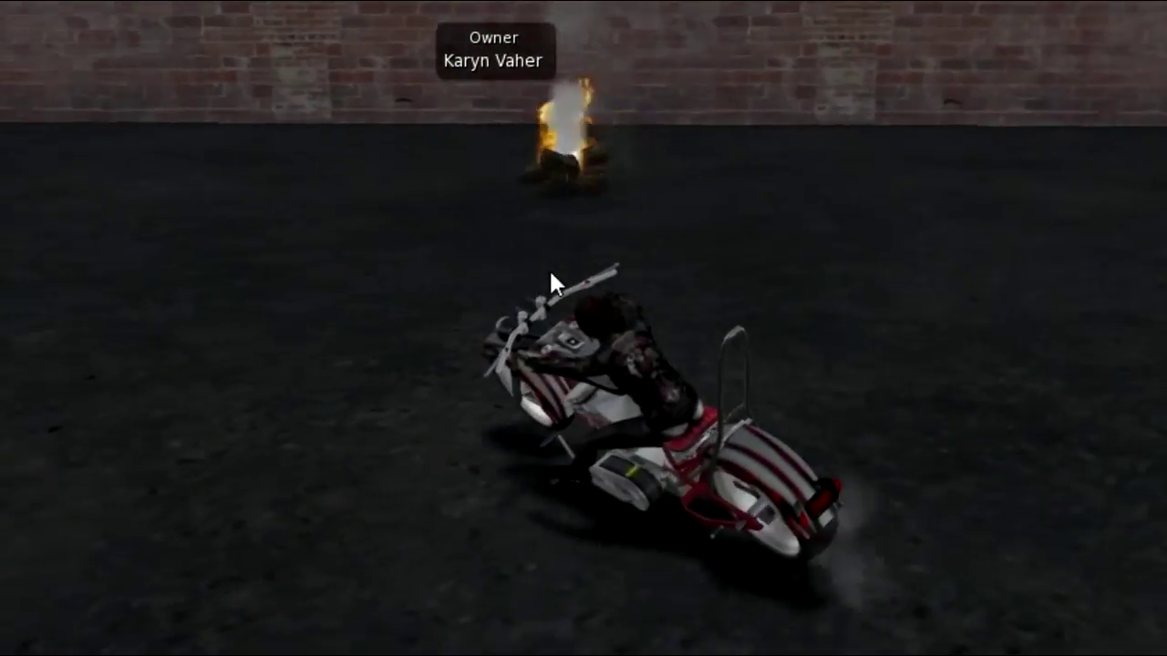
{"action": "key", "text": "Right"}
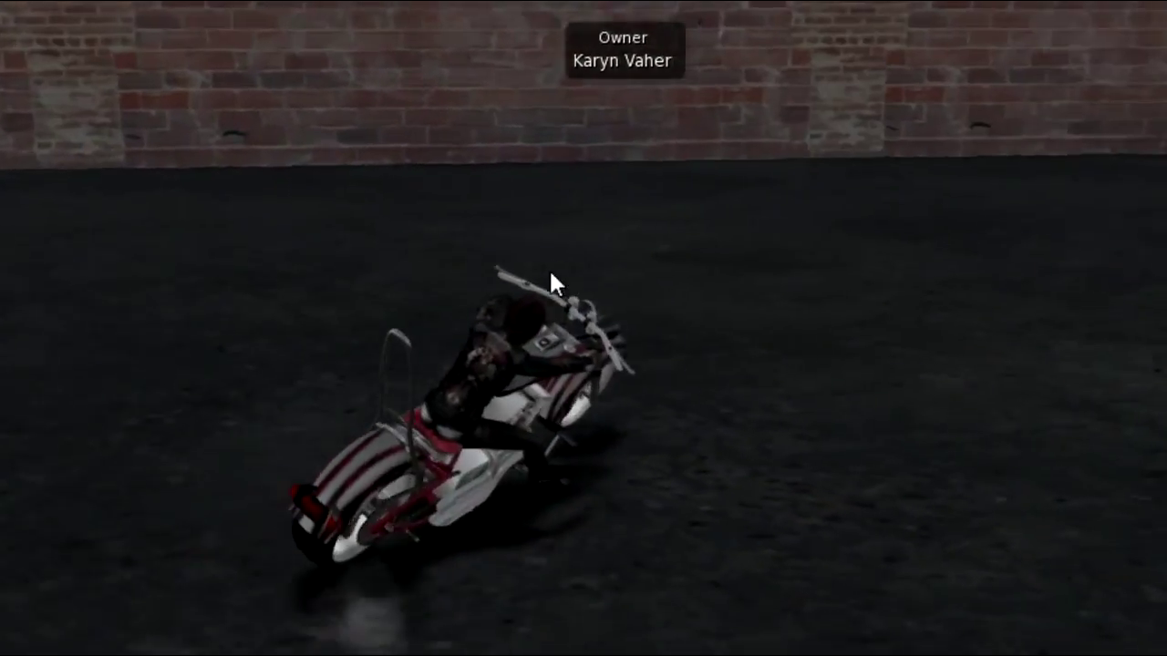